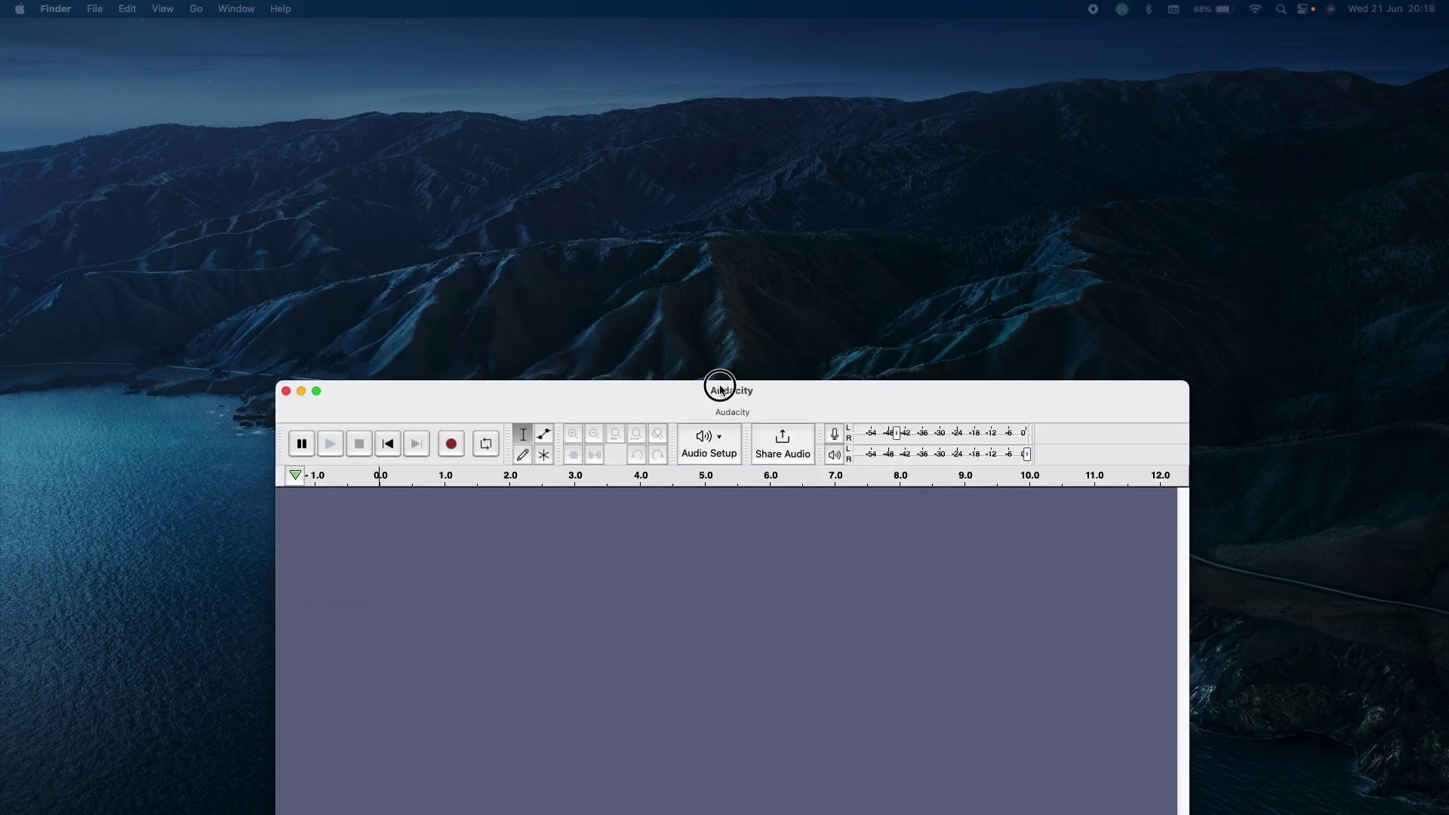
Step: Bring the parents recording into the empty project, then select its stereo track and play a short portion from the start
left_click_drag(718, 382, 708, 157)
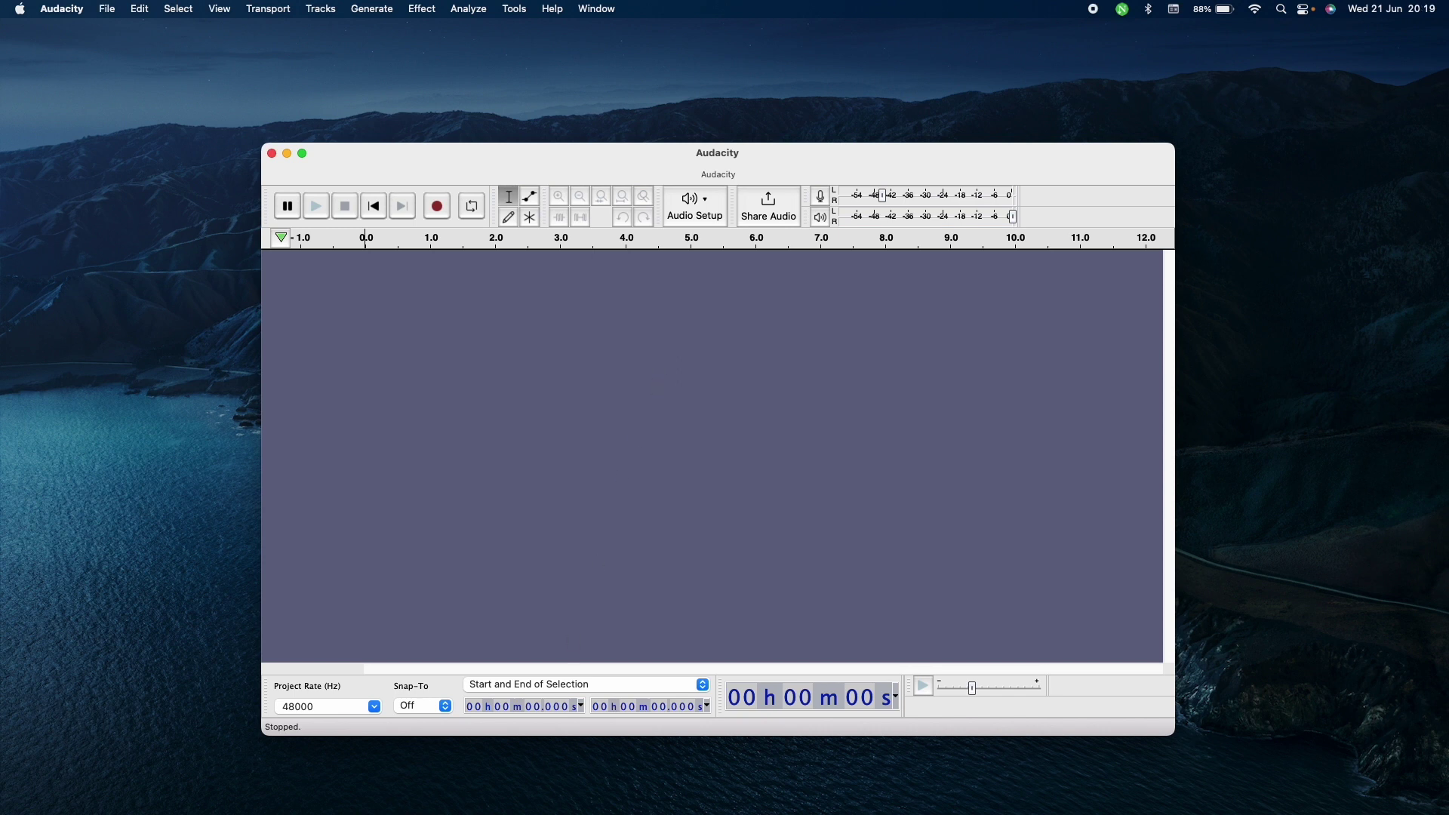
key("super+Tab")
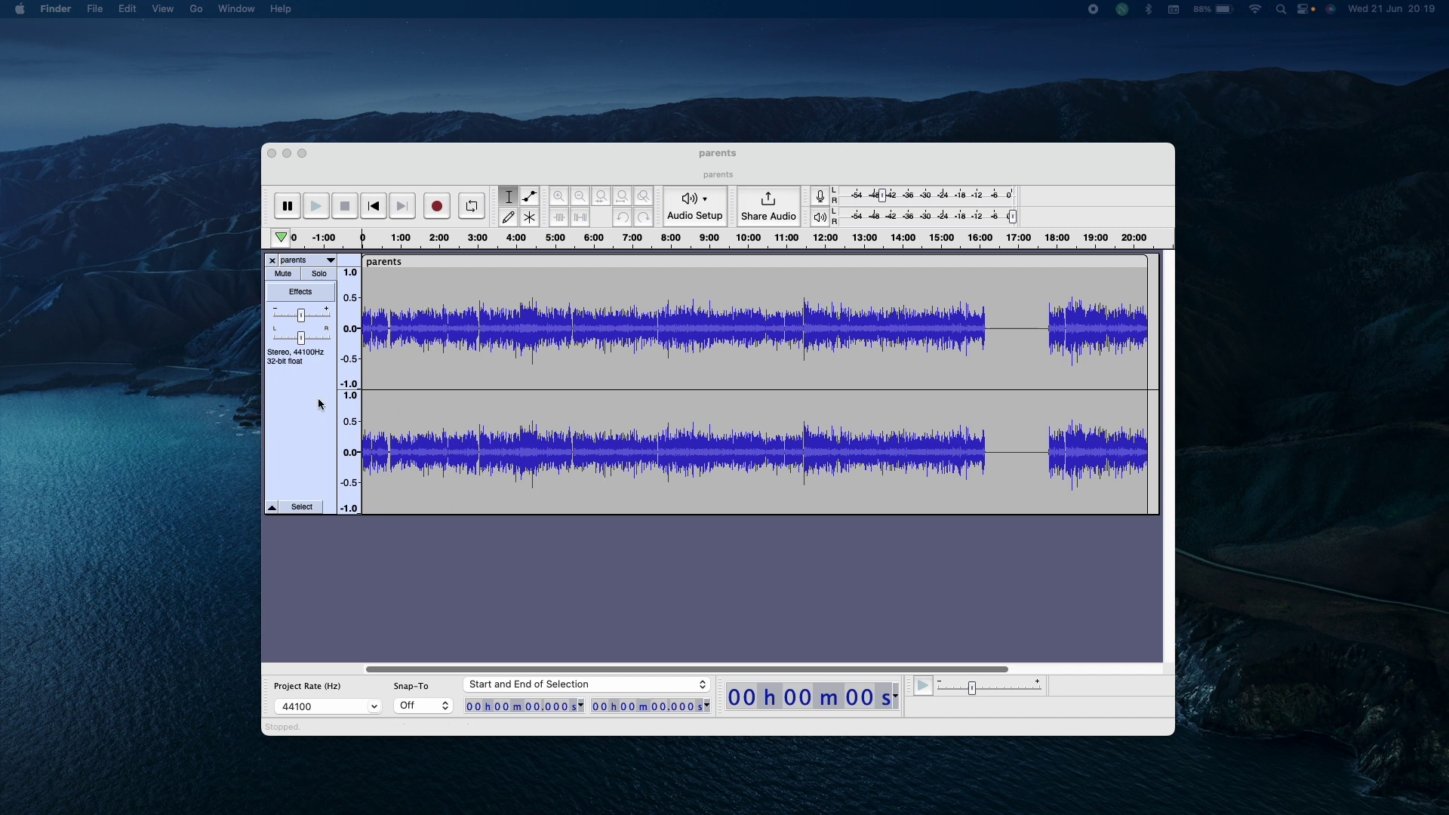
left_click(311, 423)
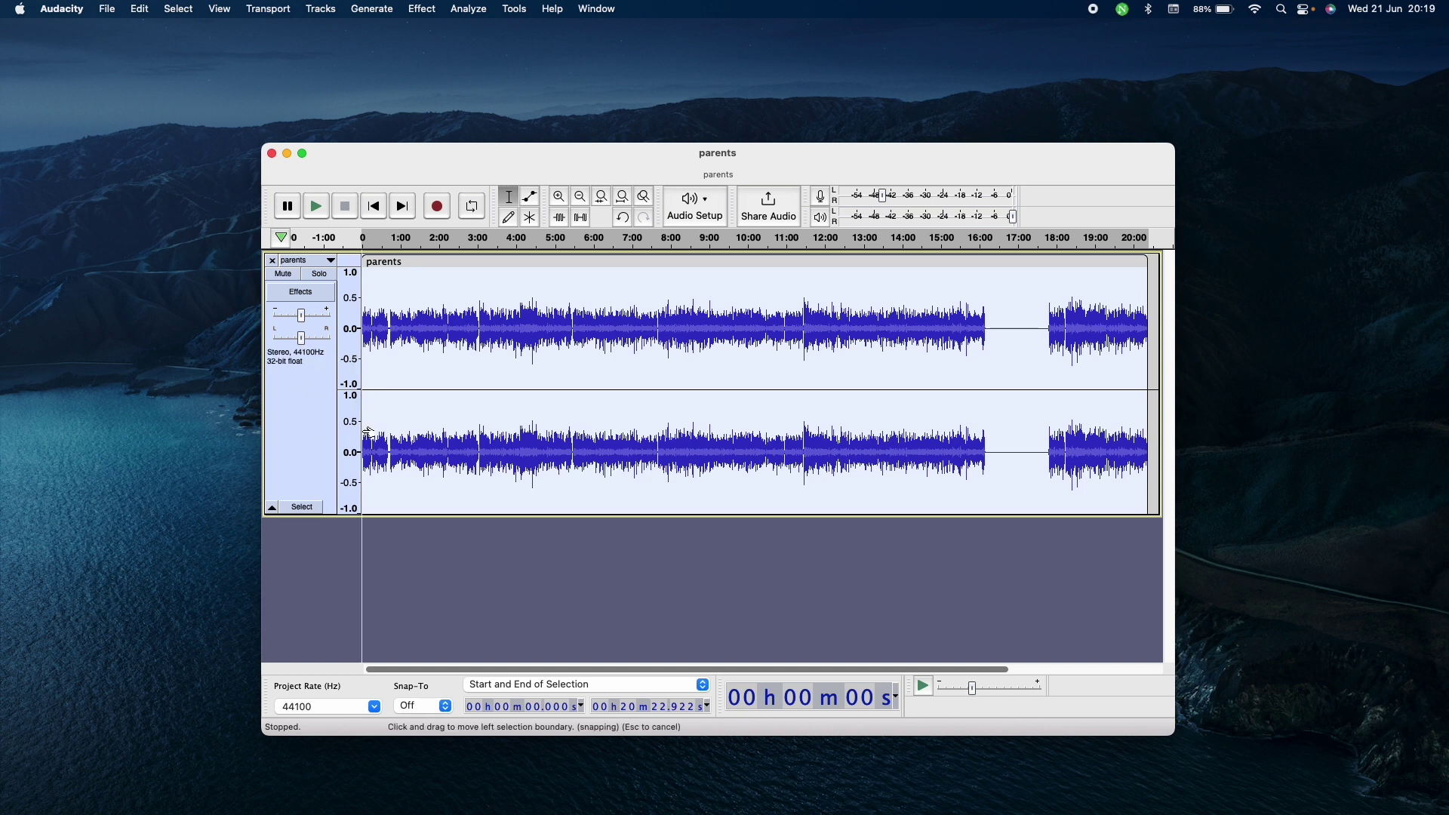
key("space")
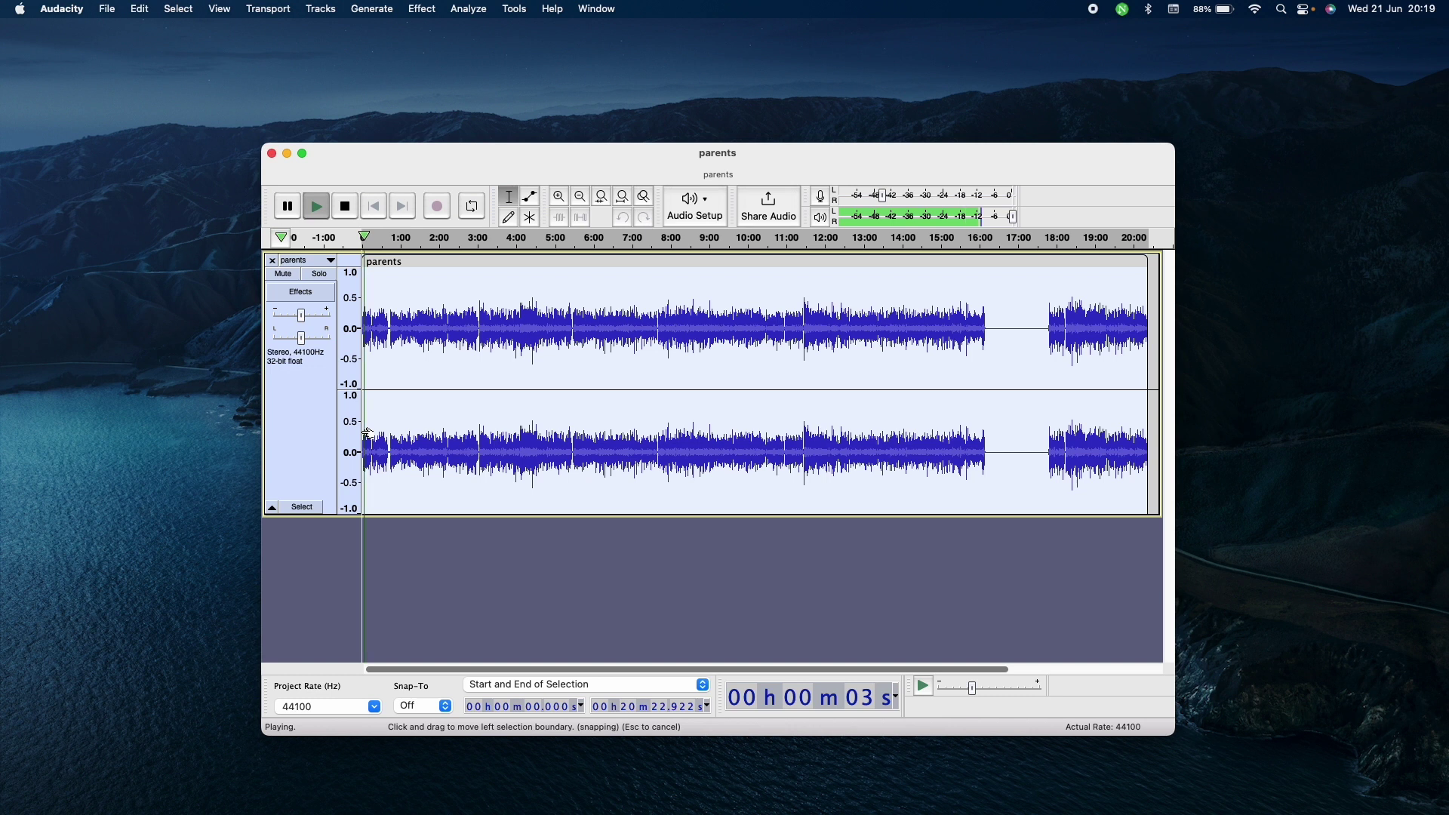
key("space")
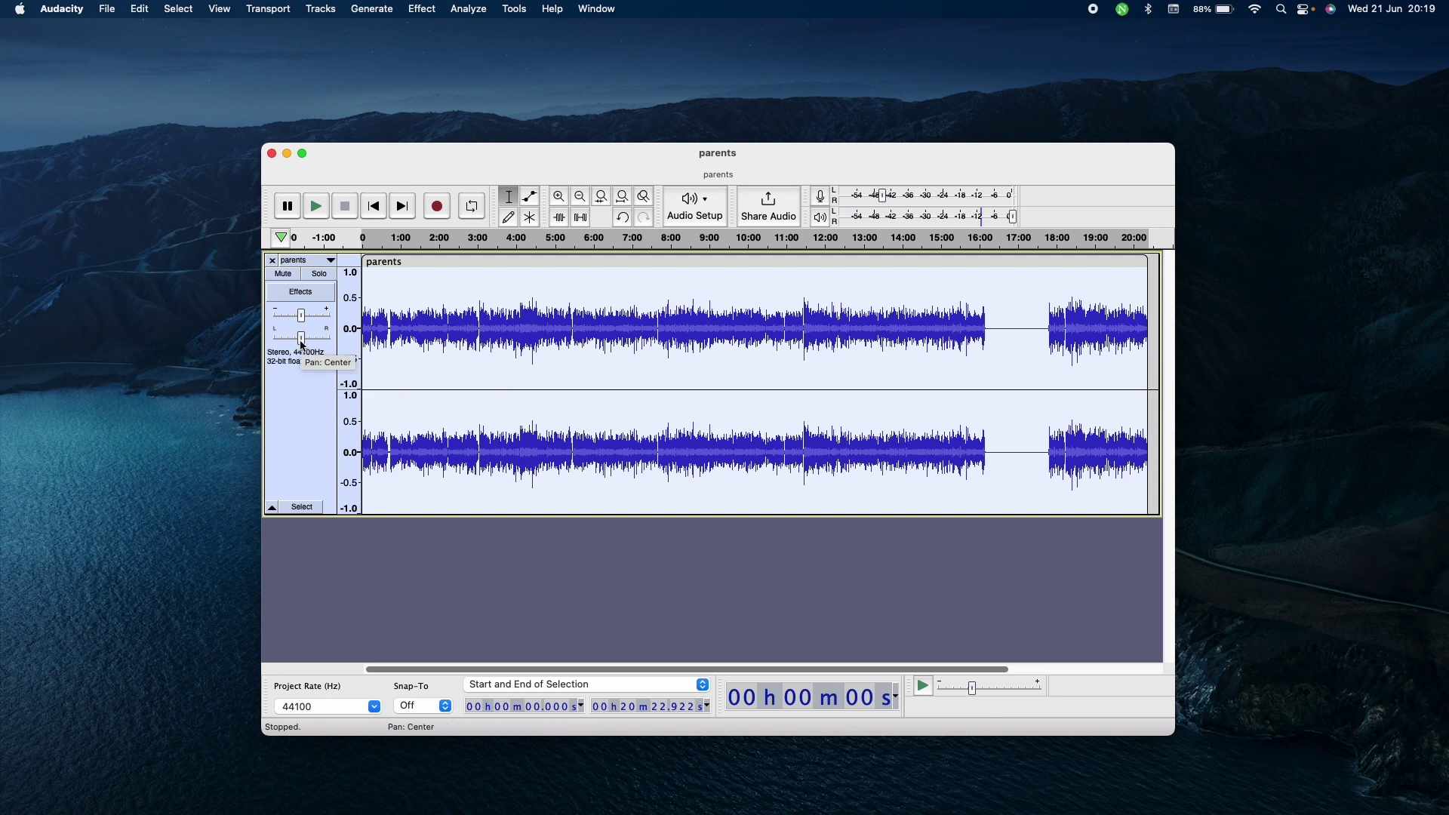
Step: Pan the parents track 50% left and play a short portion from the start
left_click_drag(301, 337, 287, 345)
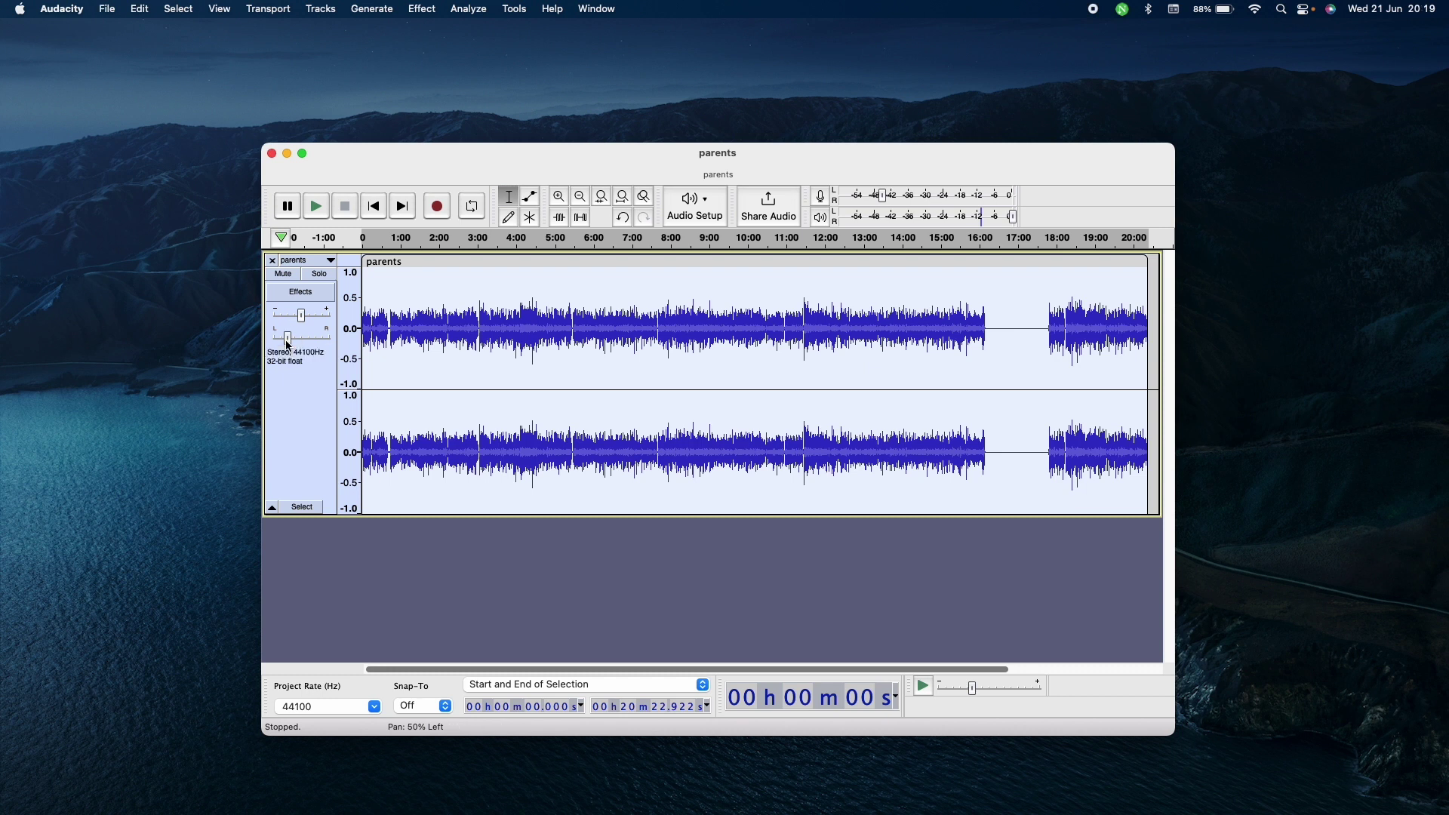
left_click(317, 207)
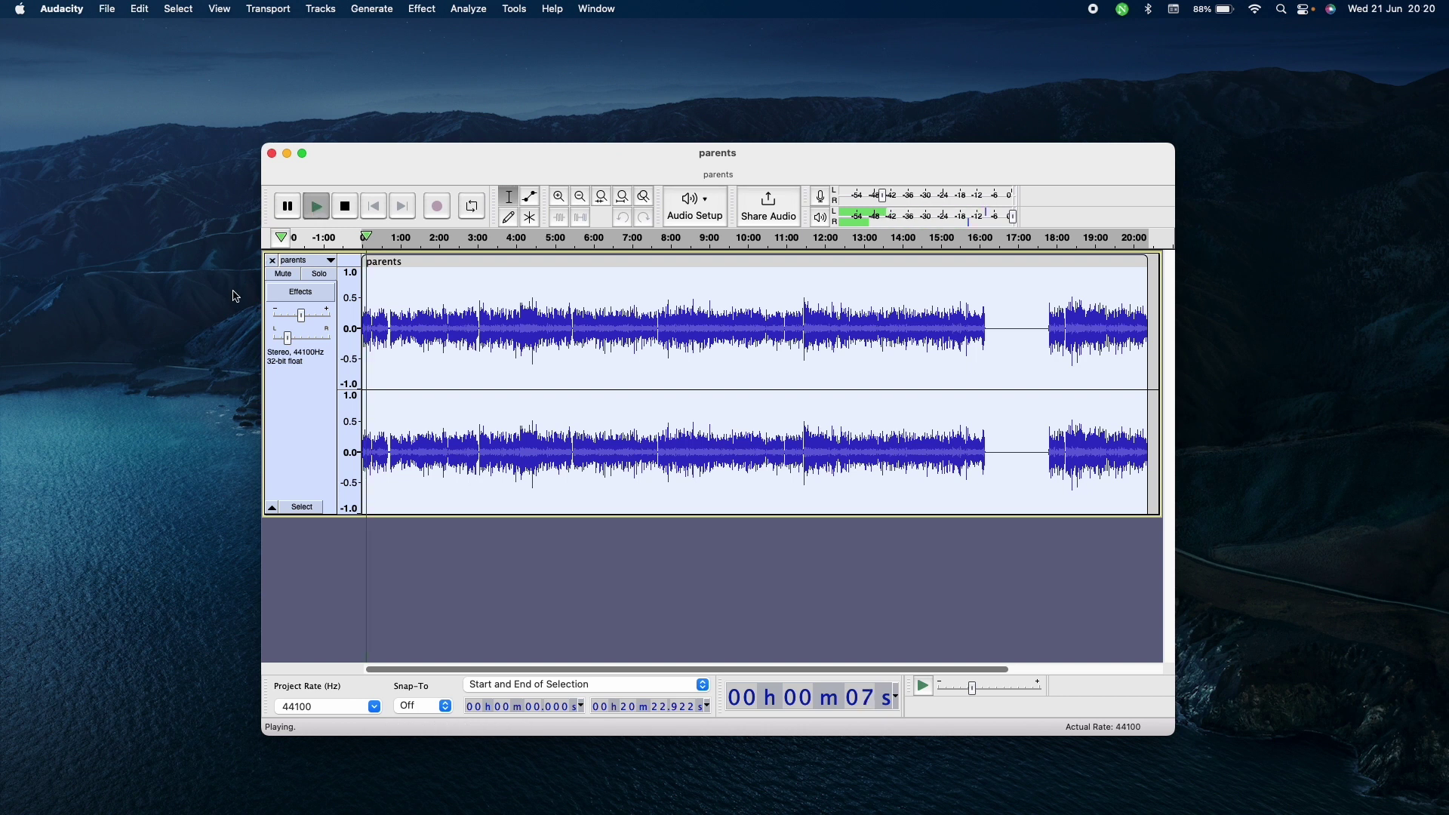
left_click(345, 206)
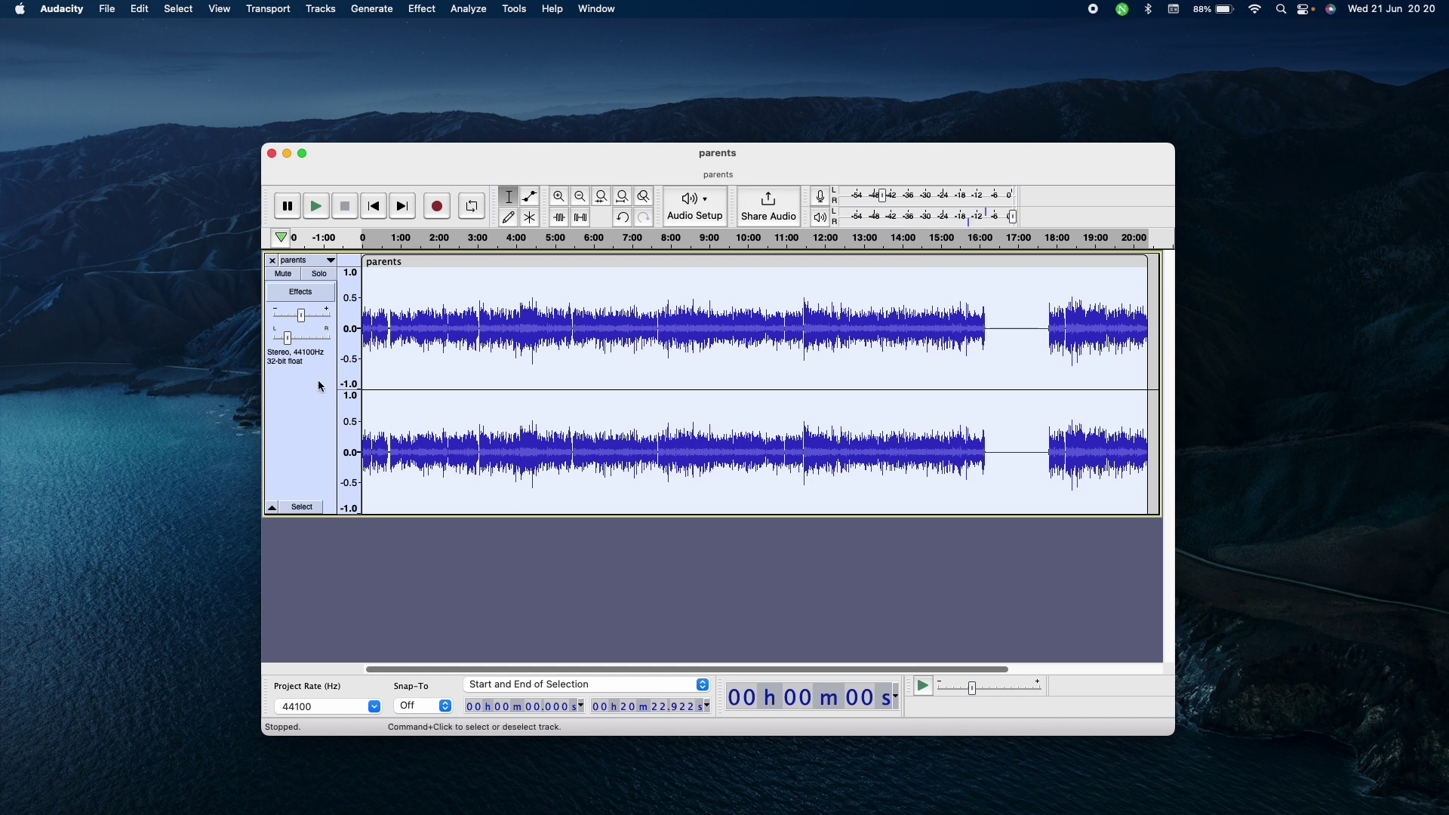
Step: Pan the parents track 70% left, play a short portion, and return the pan to center
left_click_drag(287, 335, 282, 338)
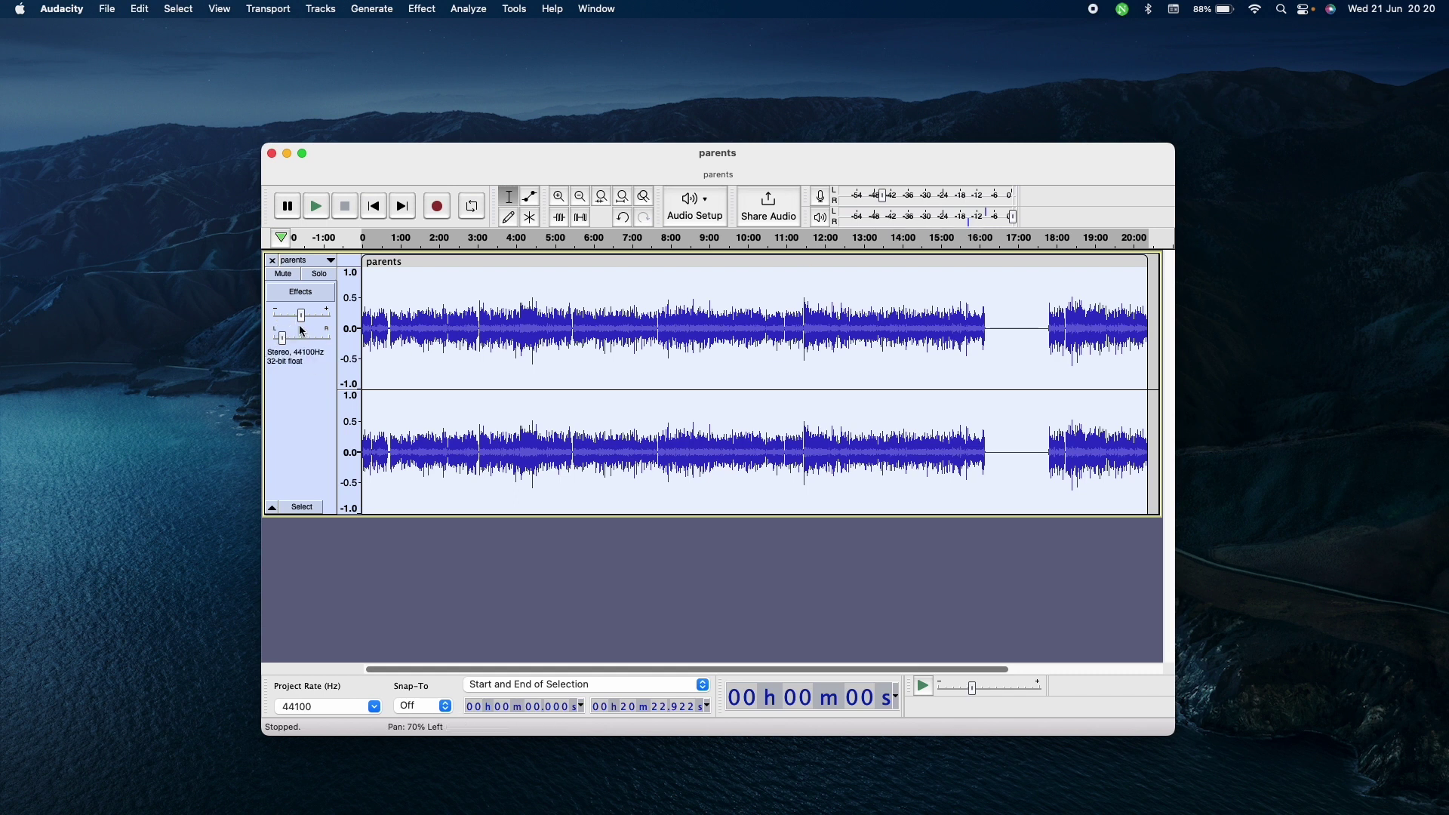
left_click(320, 210)
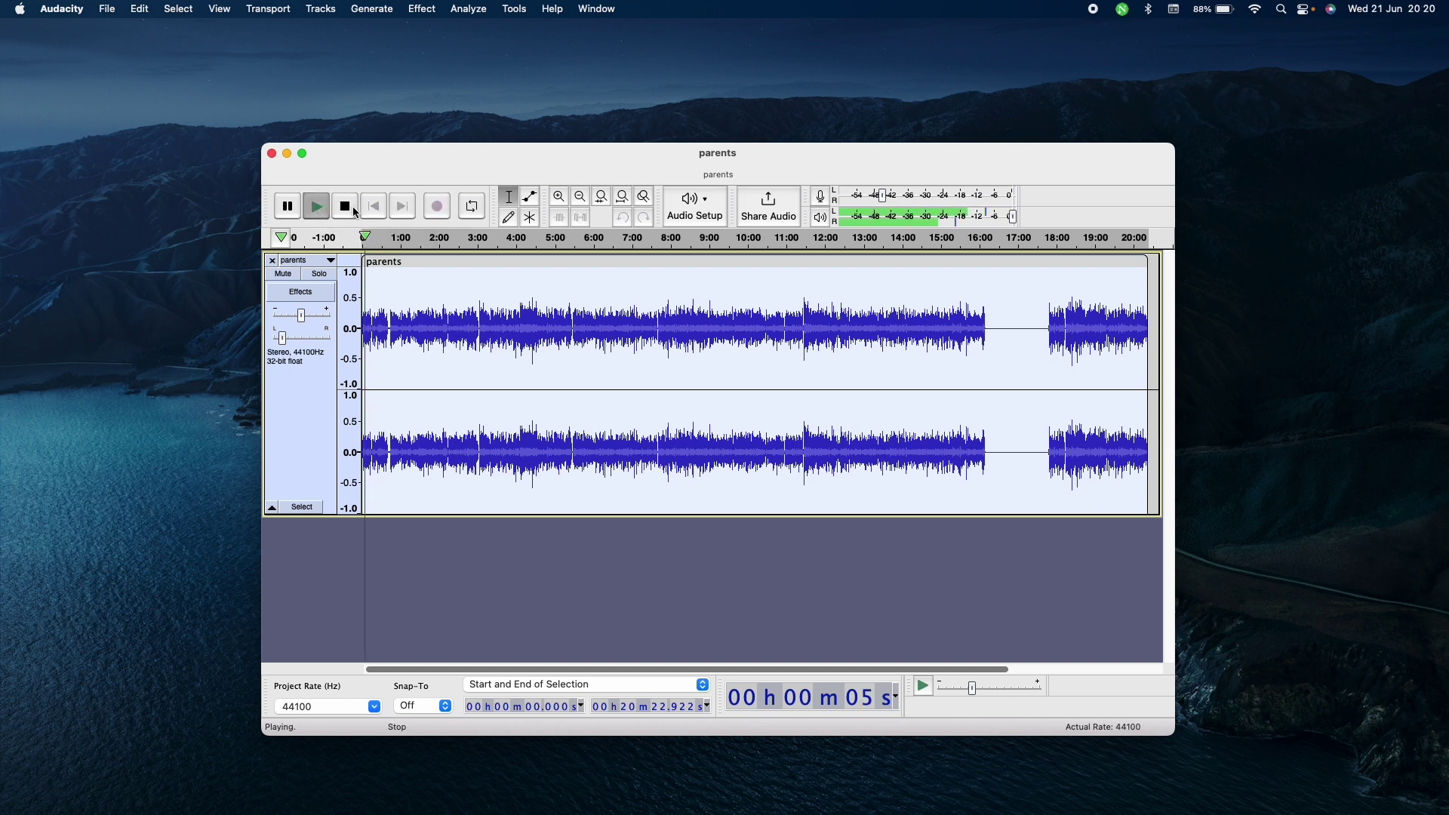
left_click(351, 211)
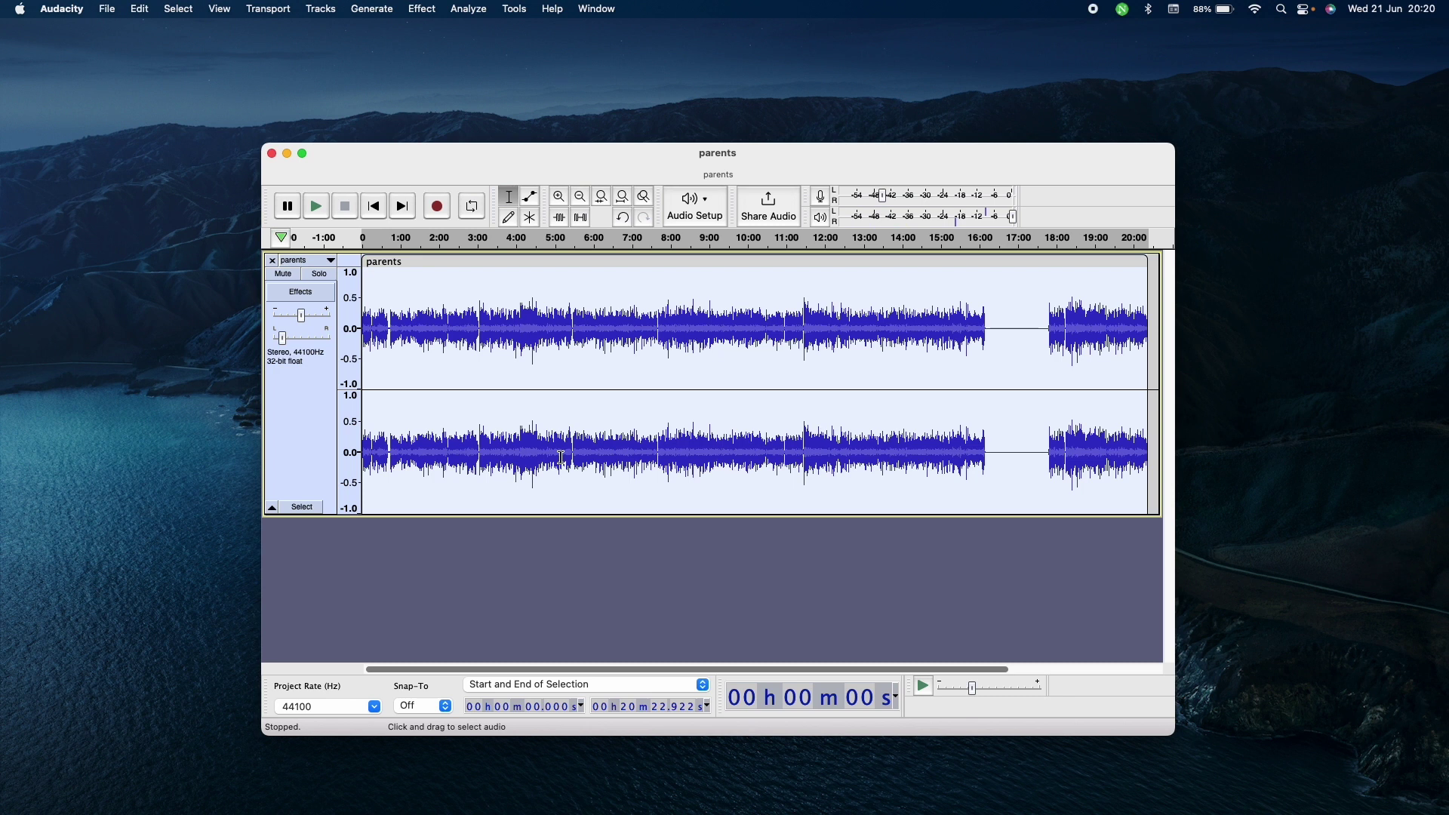
left_click(302, 338)
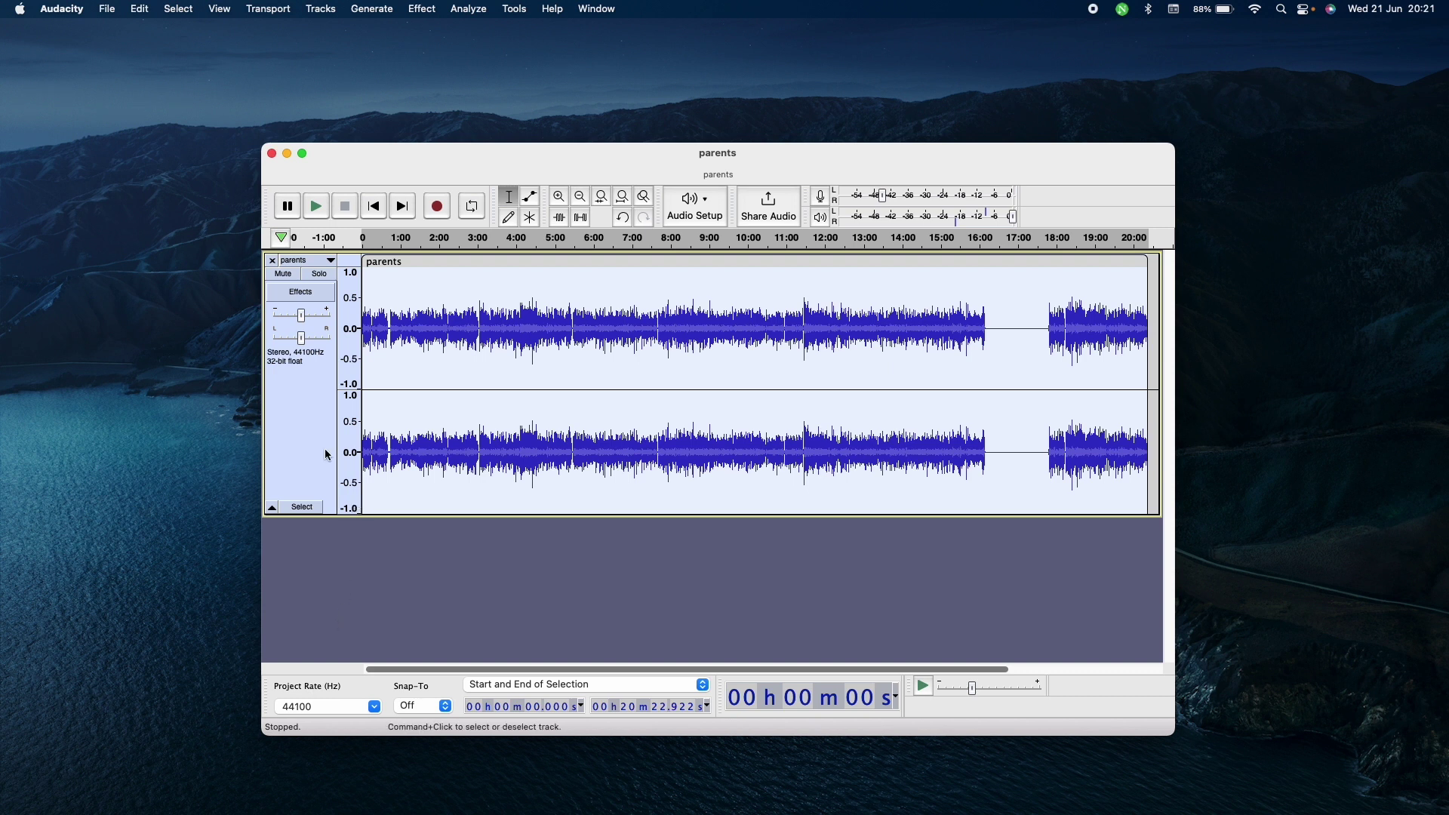
Step: Split the stereo parents track into two mono tracks and briefly play them
right_click(308, 409)
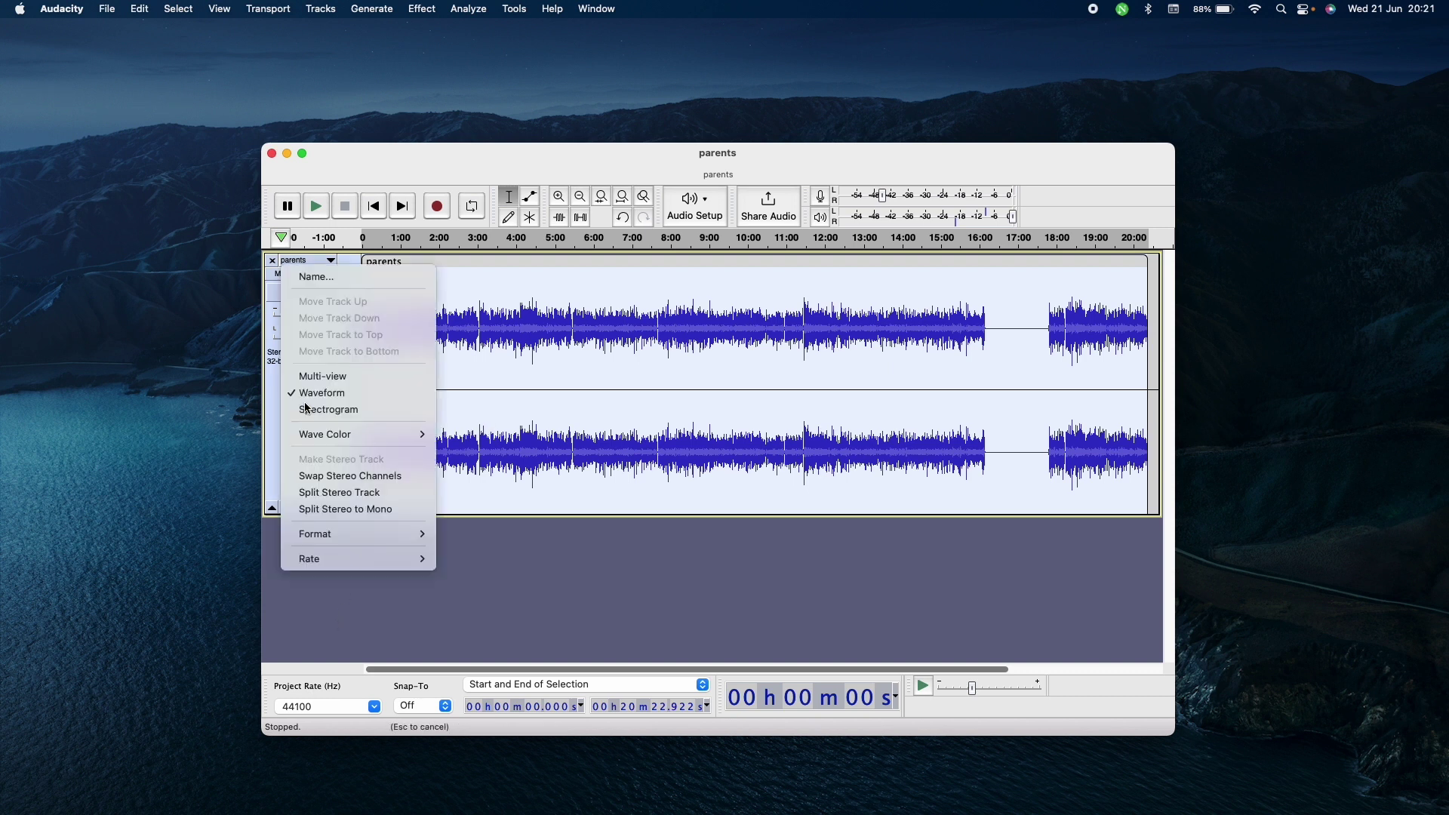
left_click(348, 516)
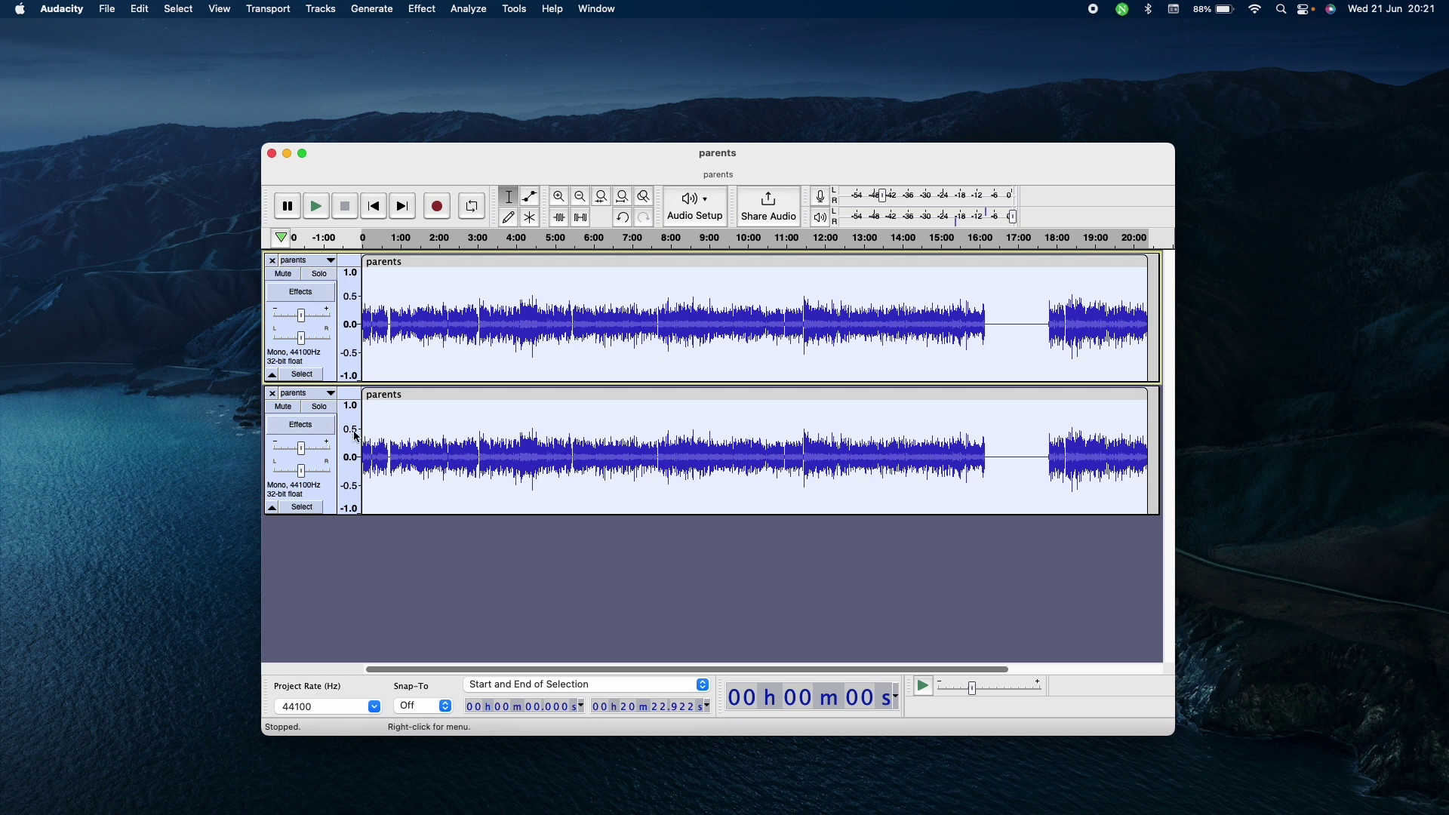
left_click(316, 207)
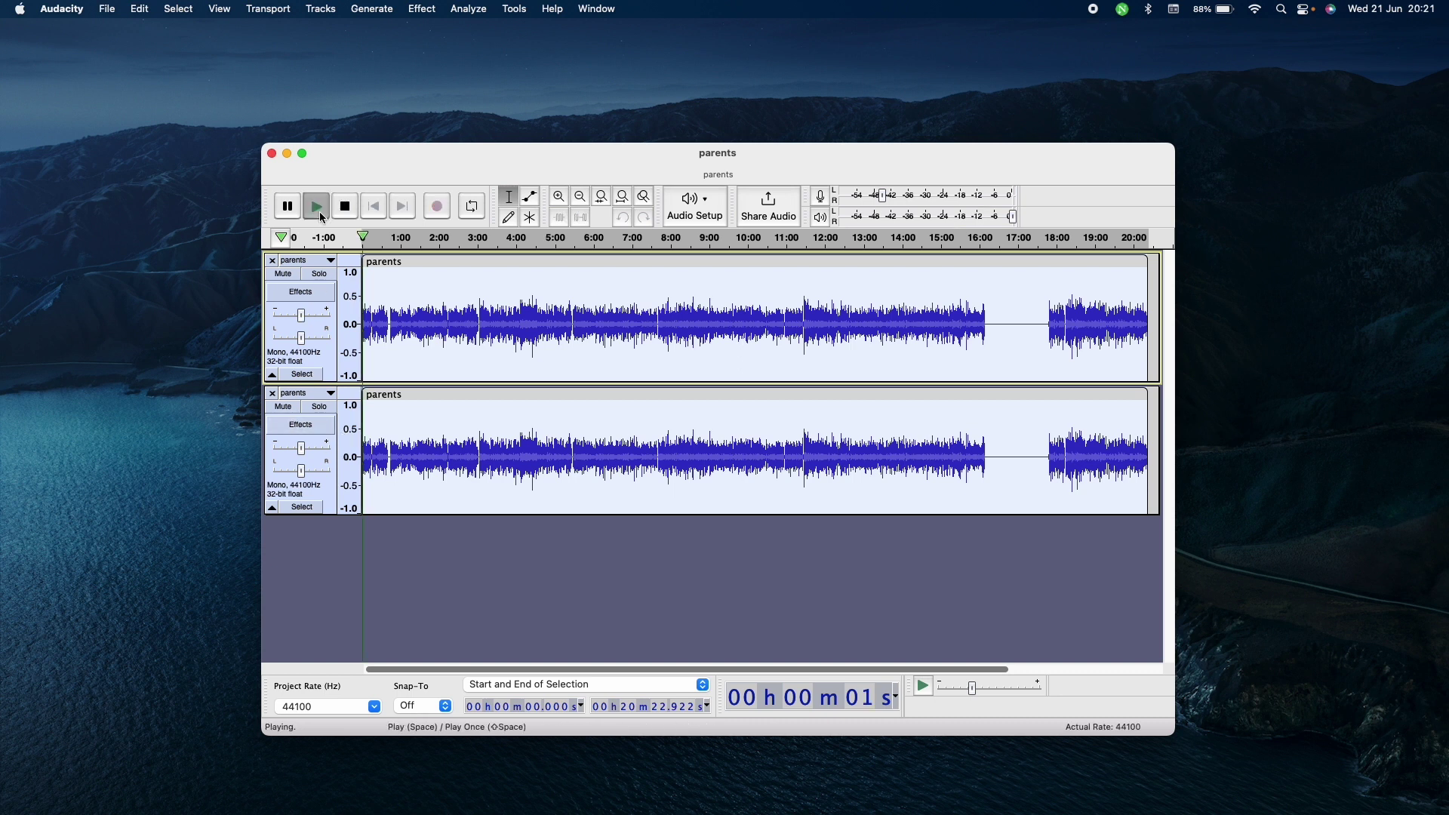
left_click(345, 206)
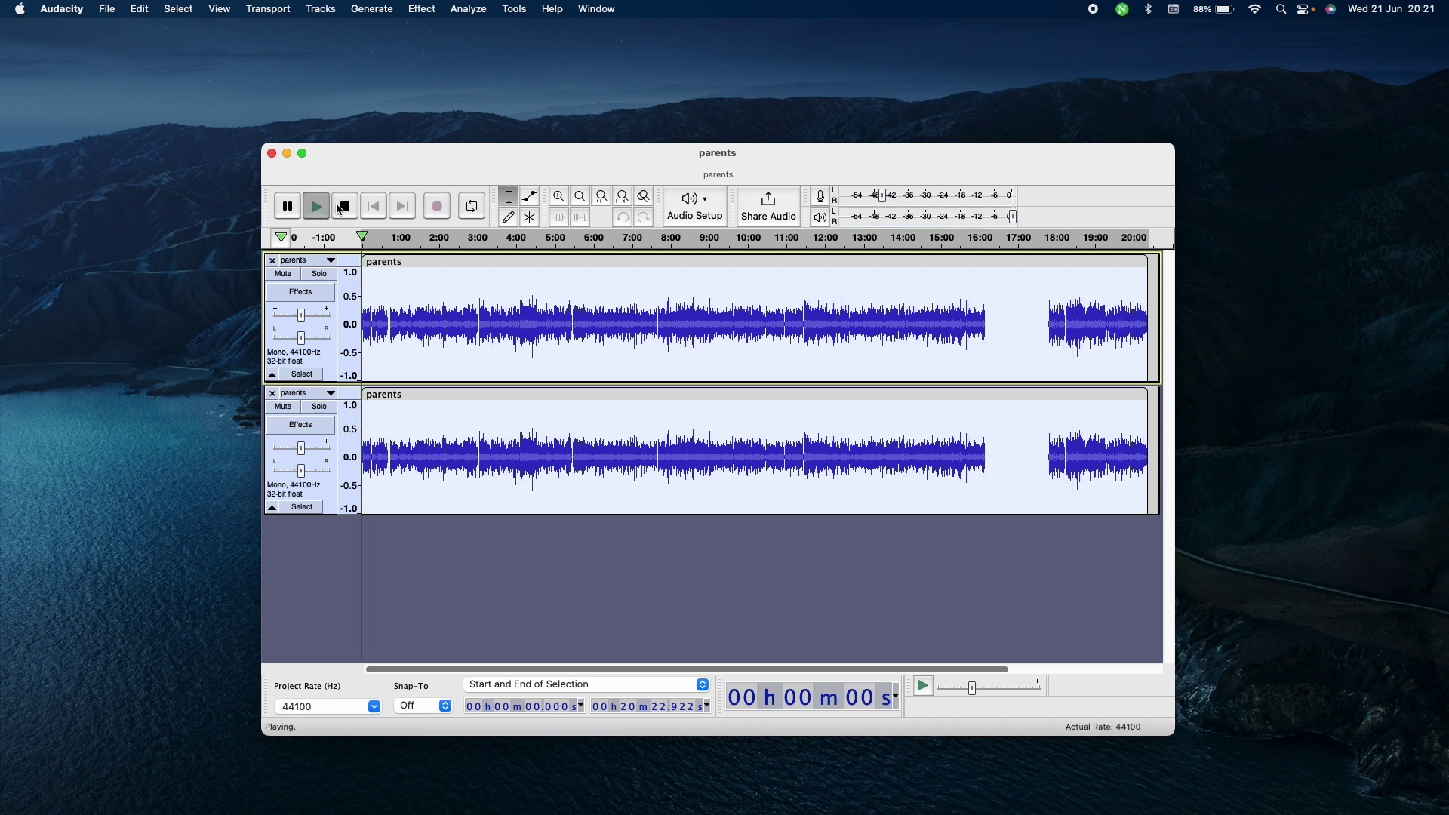
Step: Delete the lower mono track, and undo back to the original stereo track
left_click(272, 393)
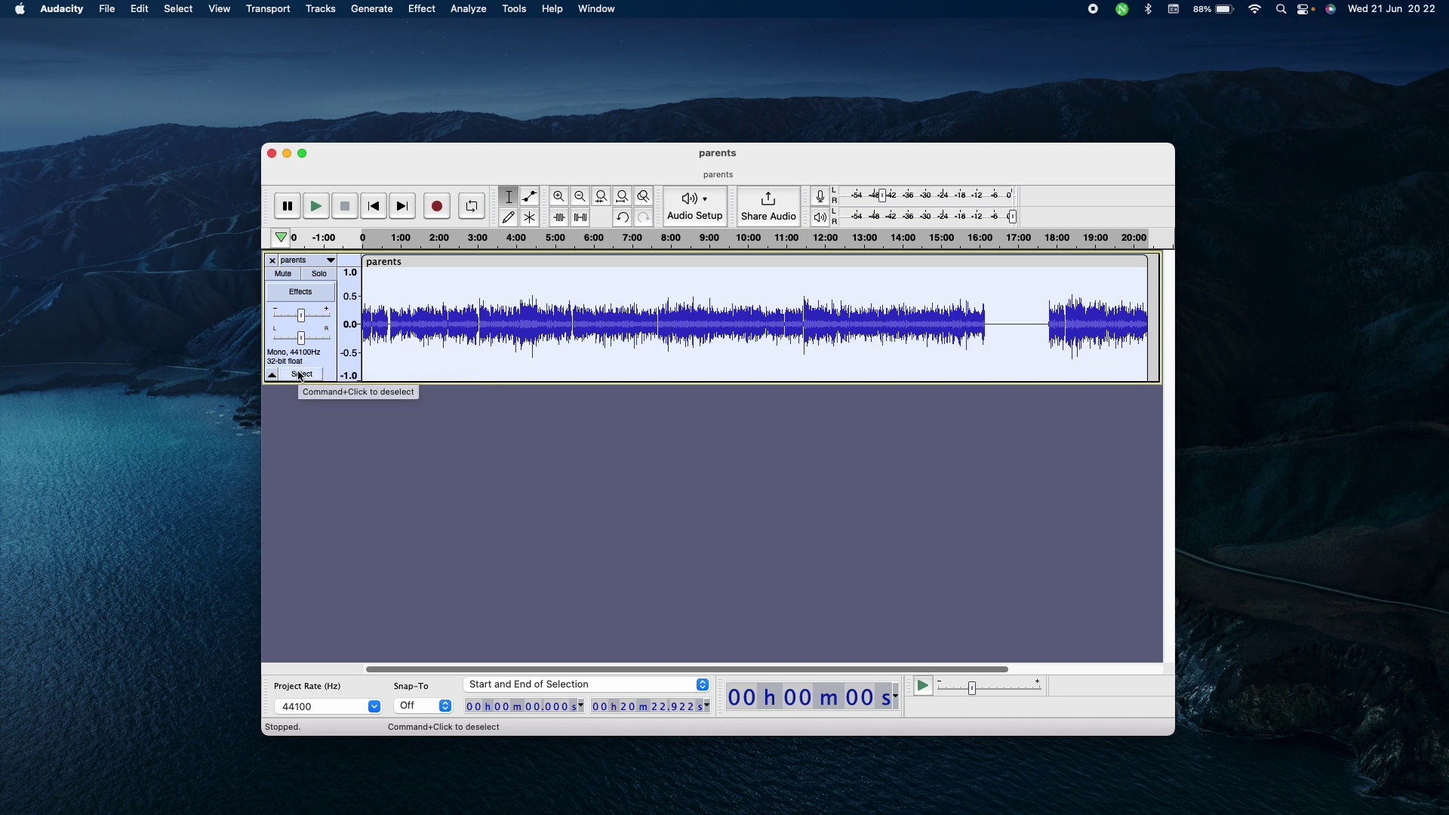
key("super+z")
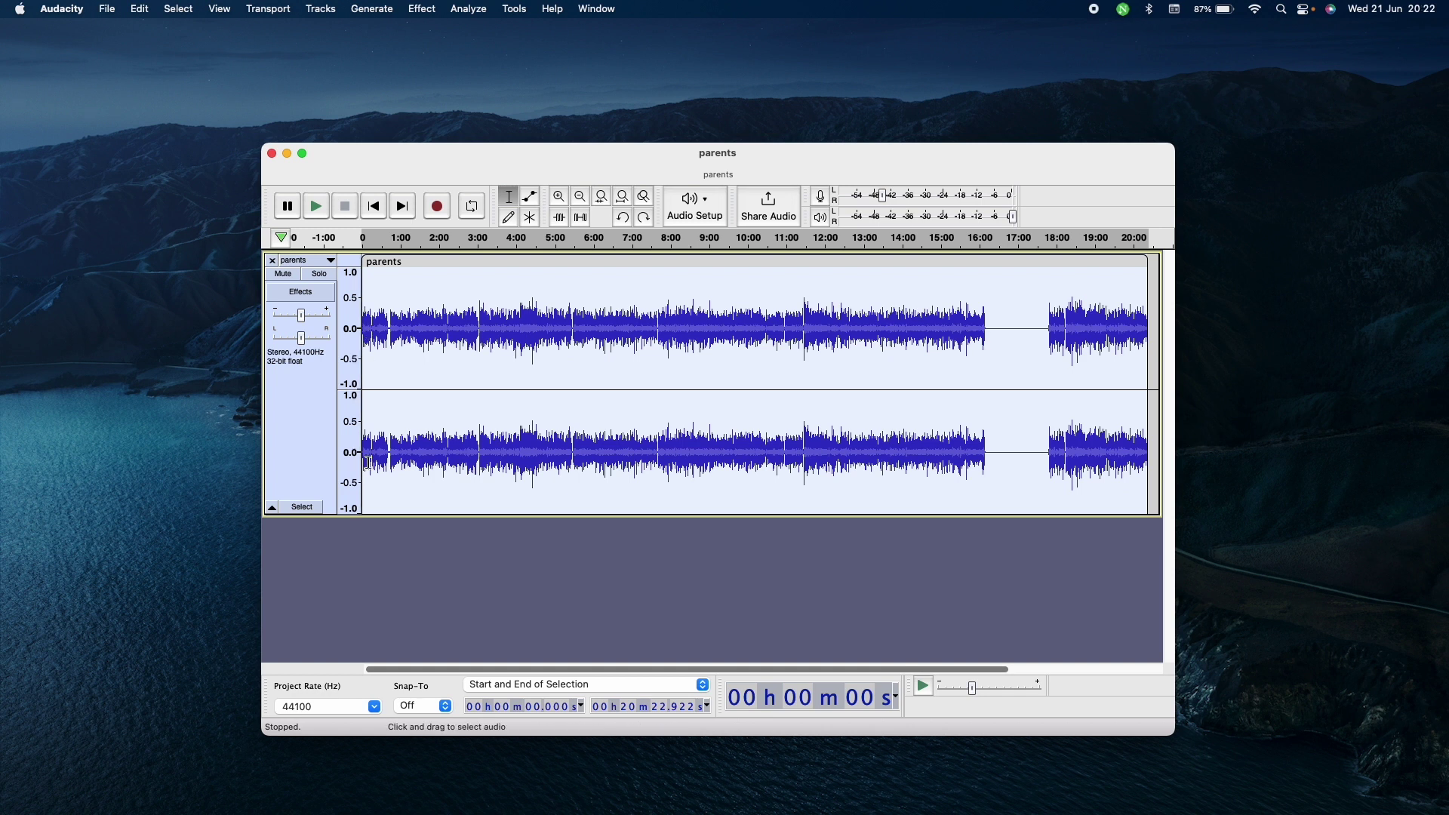
Step: Split the stereo parents track to mono and delete the lower of the two resulting tracks
right_click(295, 424)
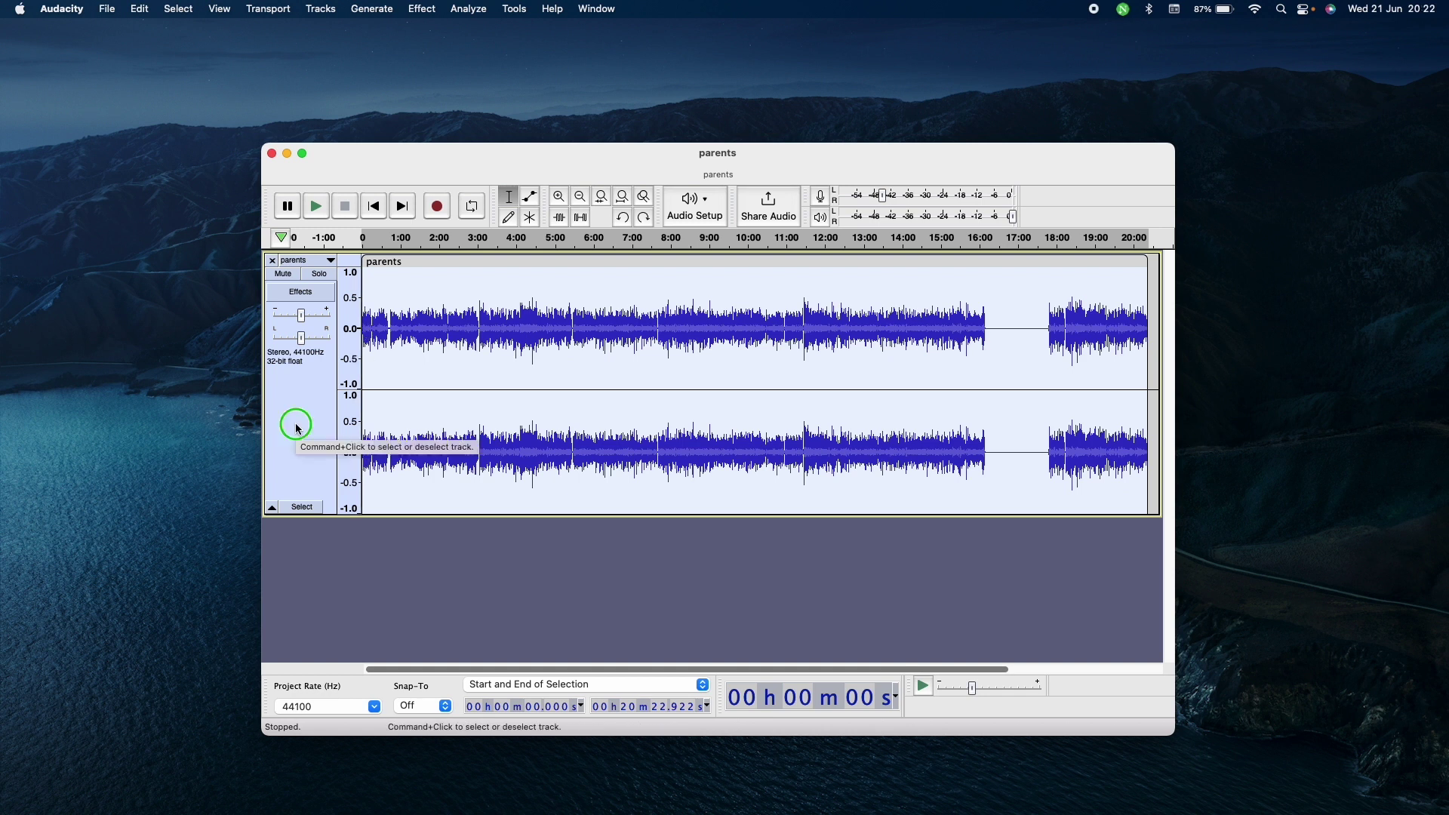
left_click(302, 509)
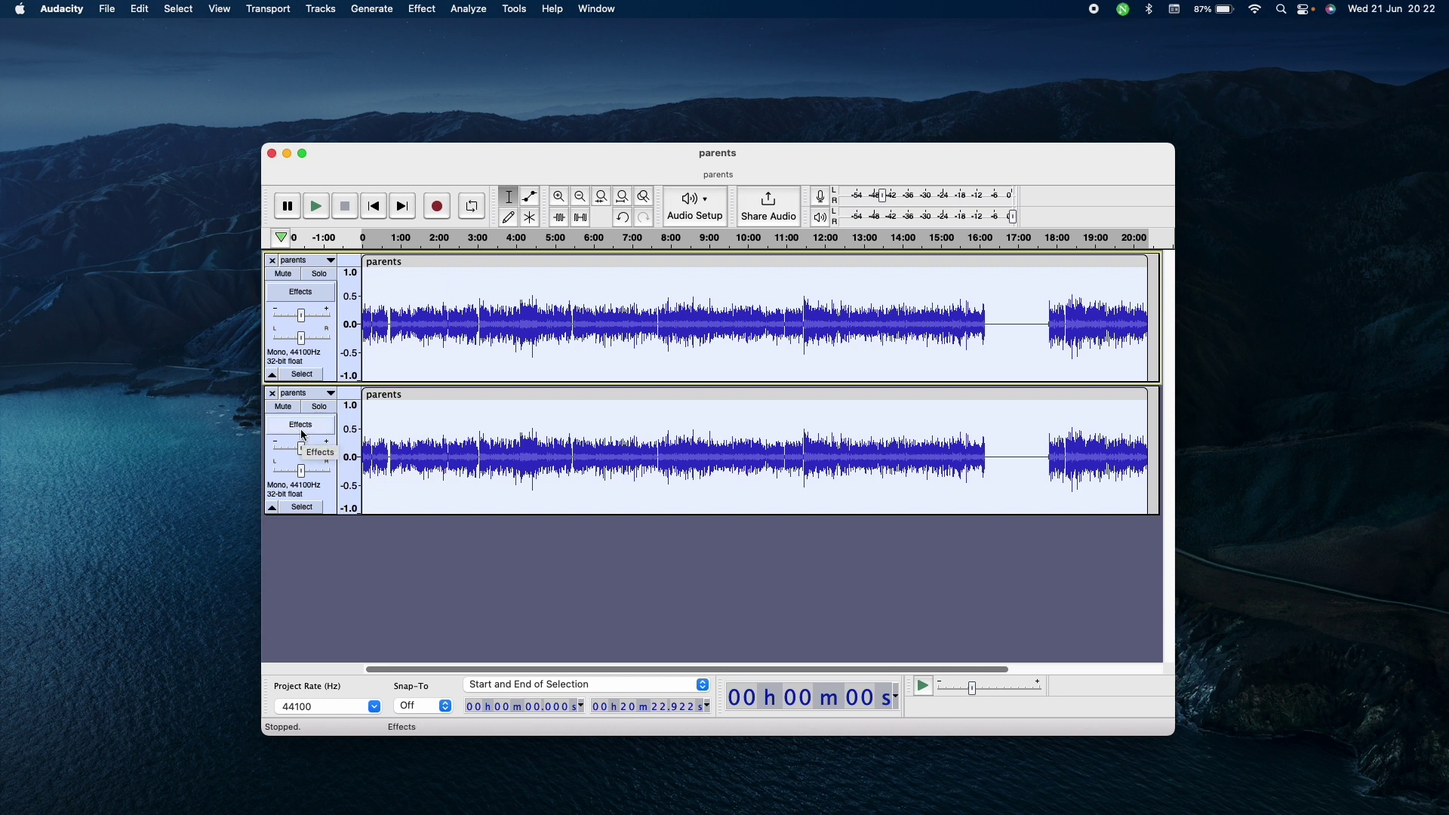
left_click(272, 394)
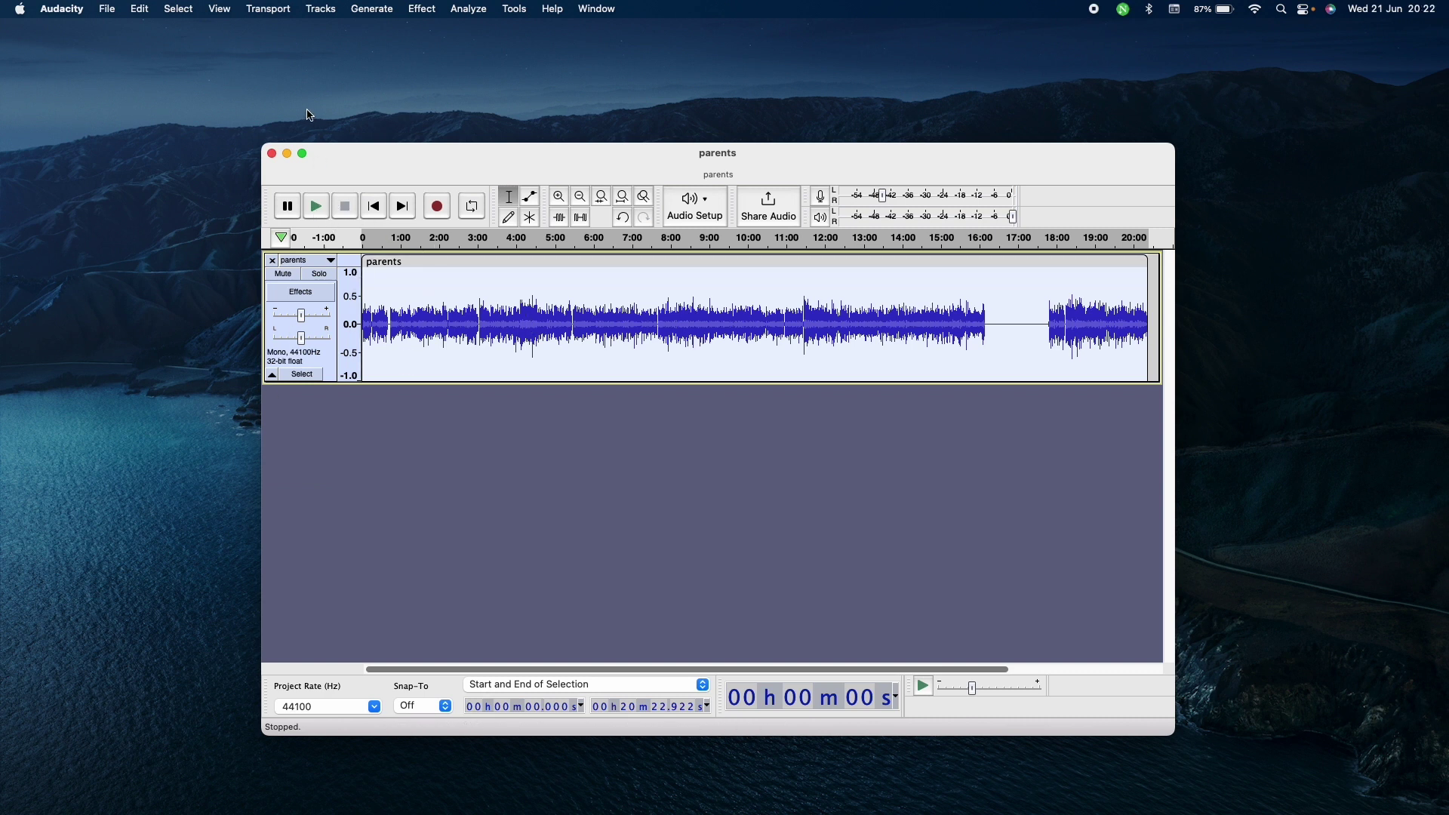
Step: Review the export format options available for the mono project without exporting
left_click_drag(388, 151, 113, 23)
left_click(110, 10)
mouse_move(136, 132)
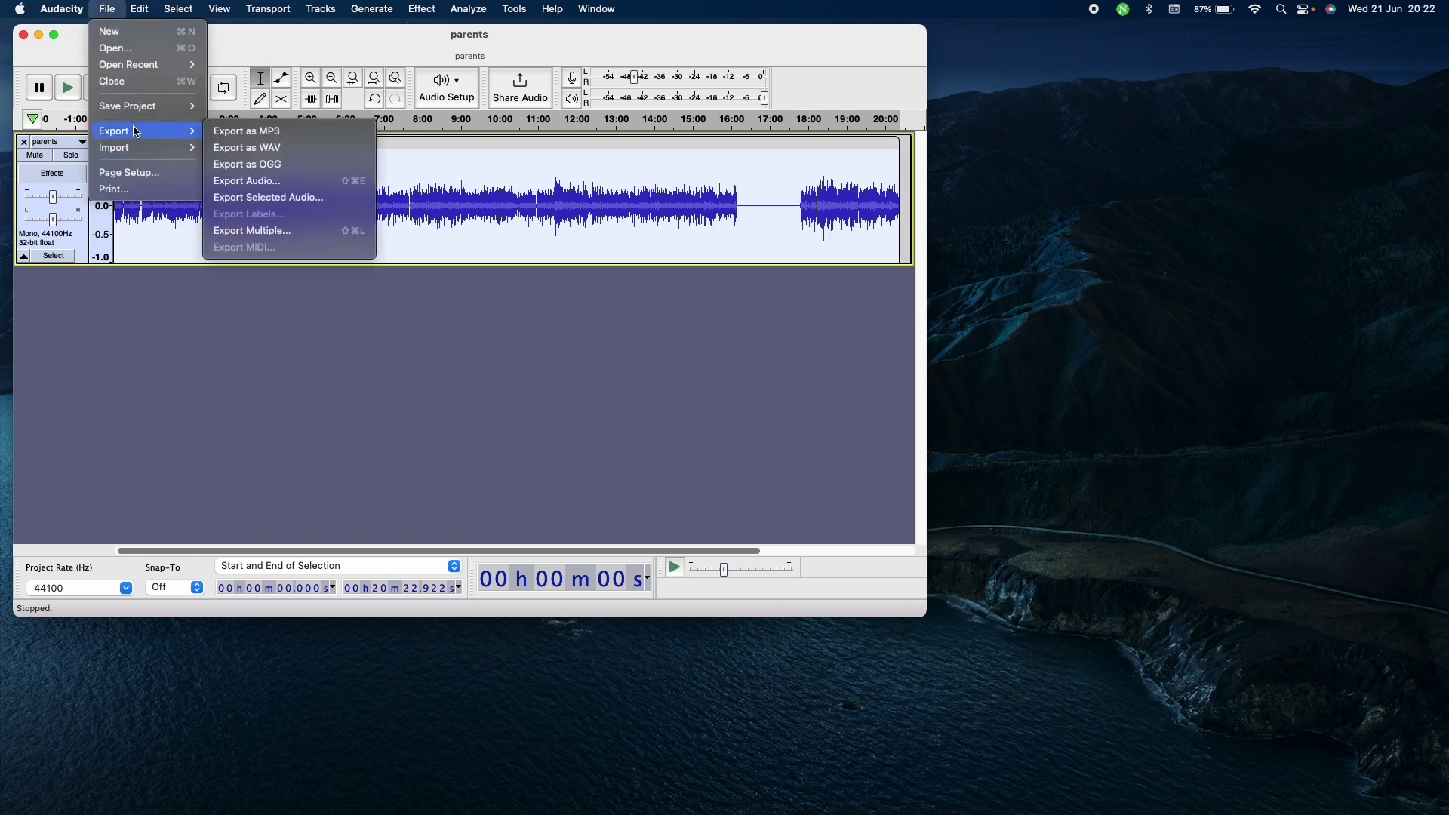
left_click(537, 320)
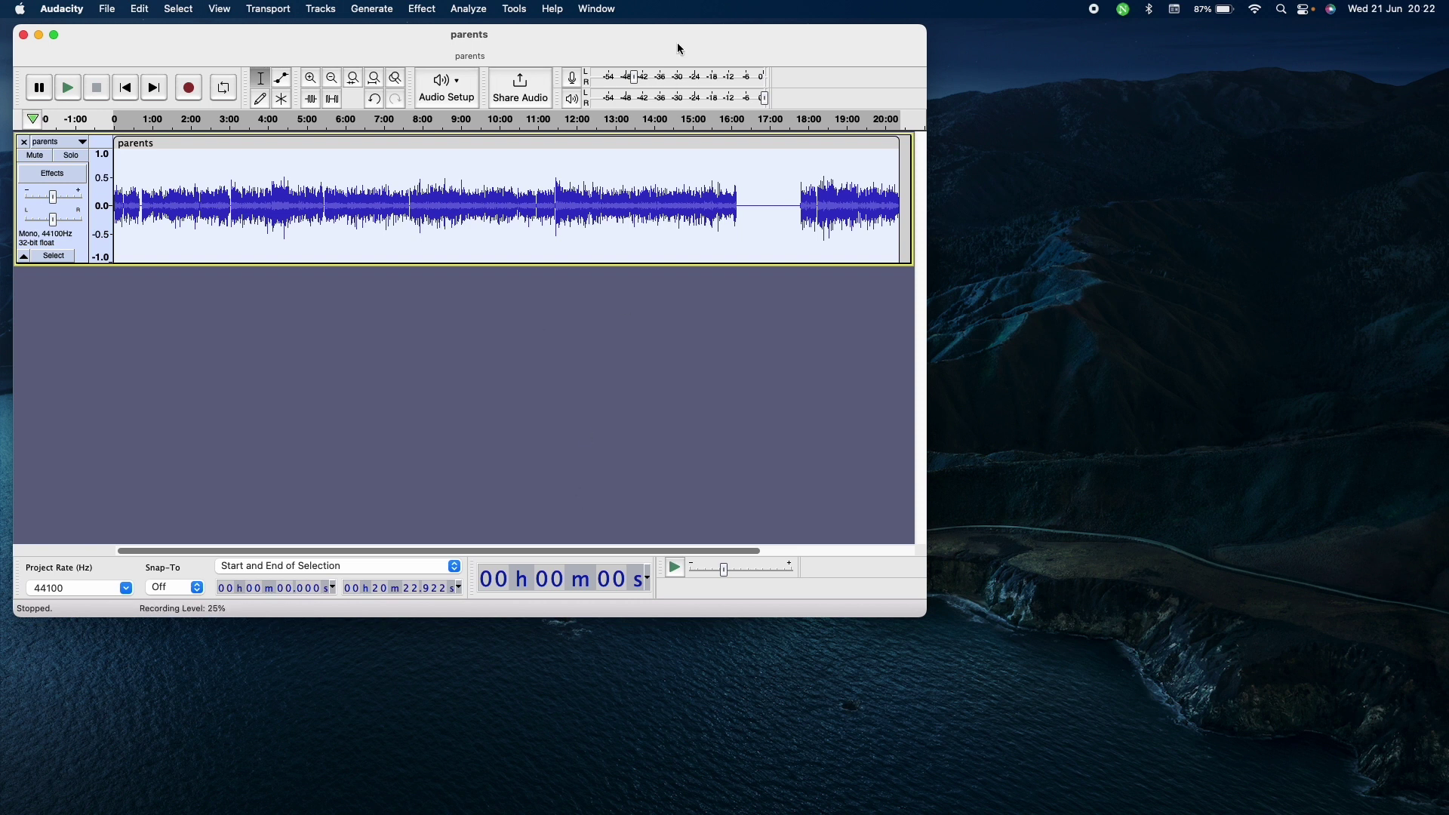
Step: Deselect the parents track and add a new empty mono track below it
left_click_drag(640, 37, 915, 61)
left_click(576, 385)
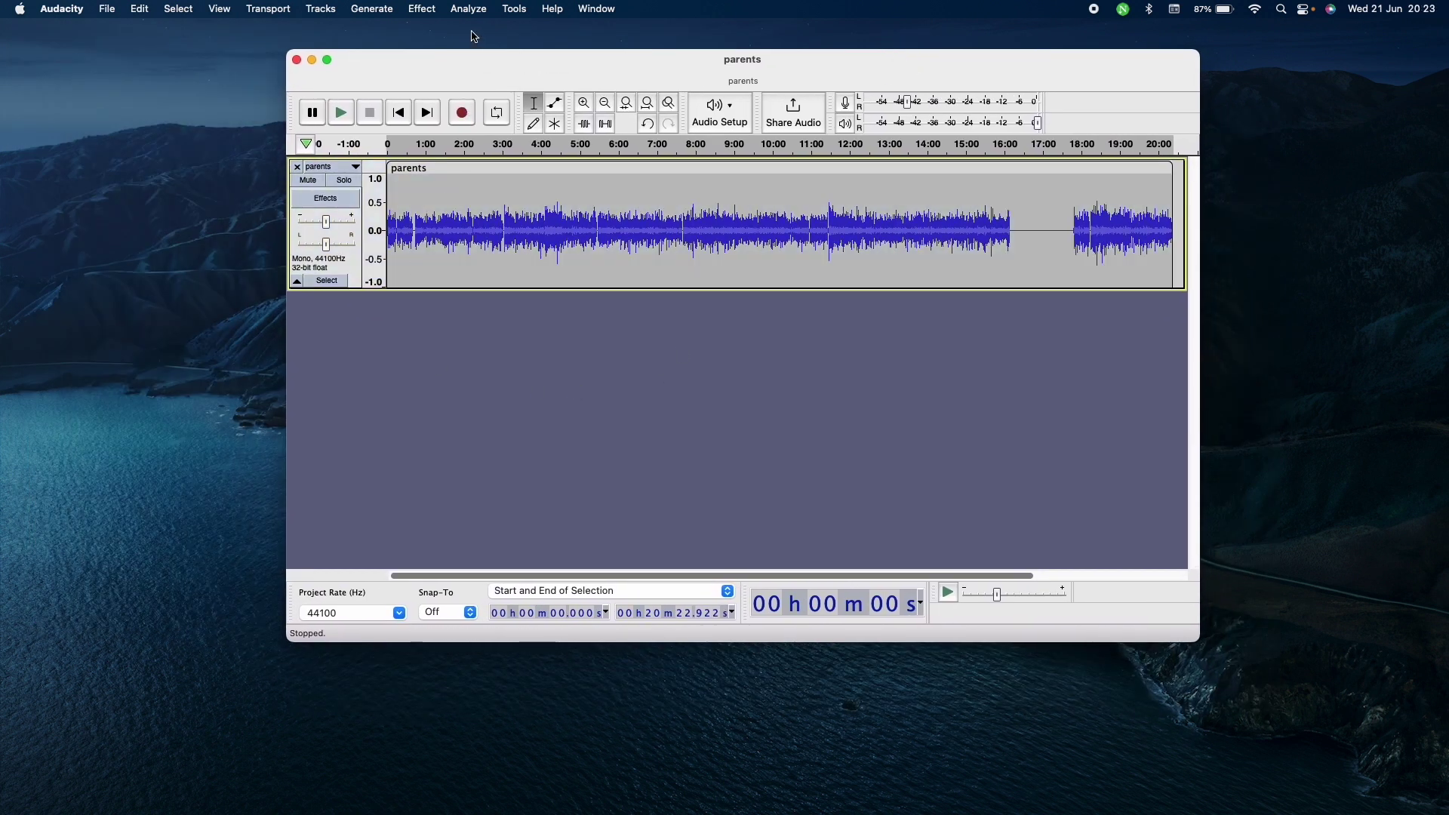
left_click(322, 9)
mouse_move(340, 33)
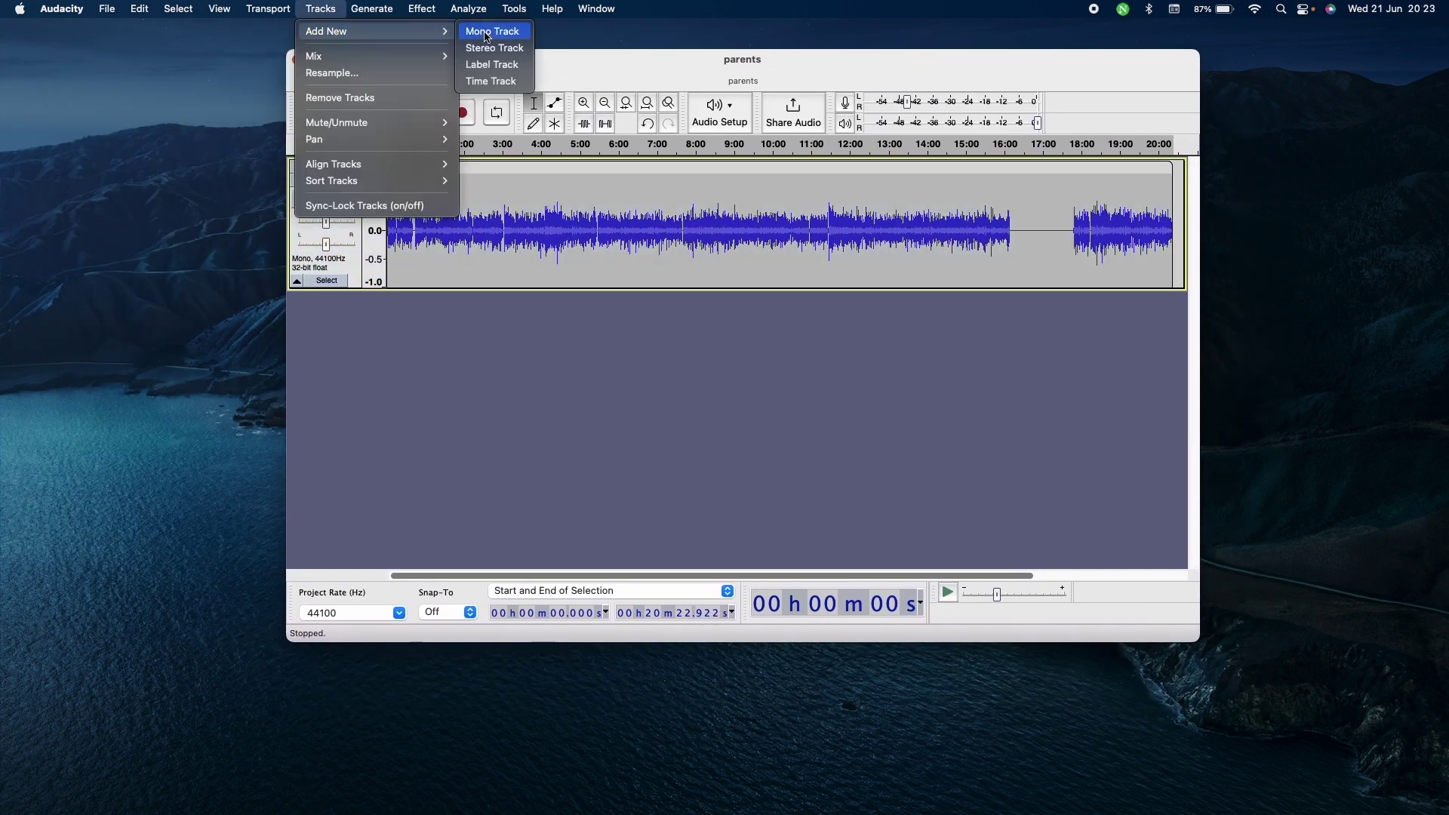
left_click(523, 33)
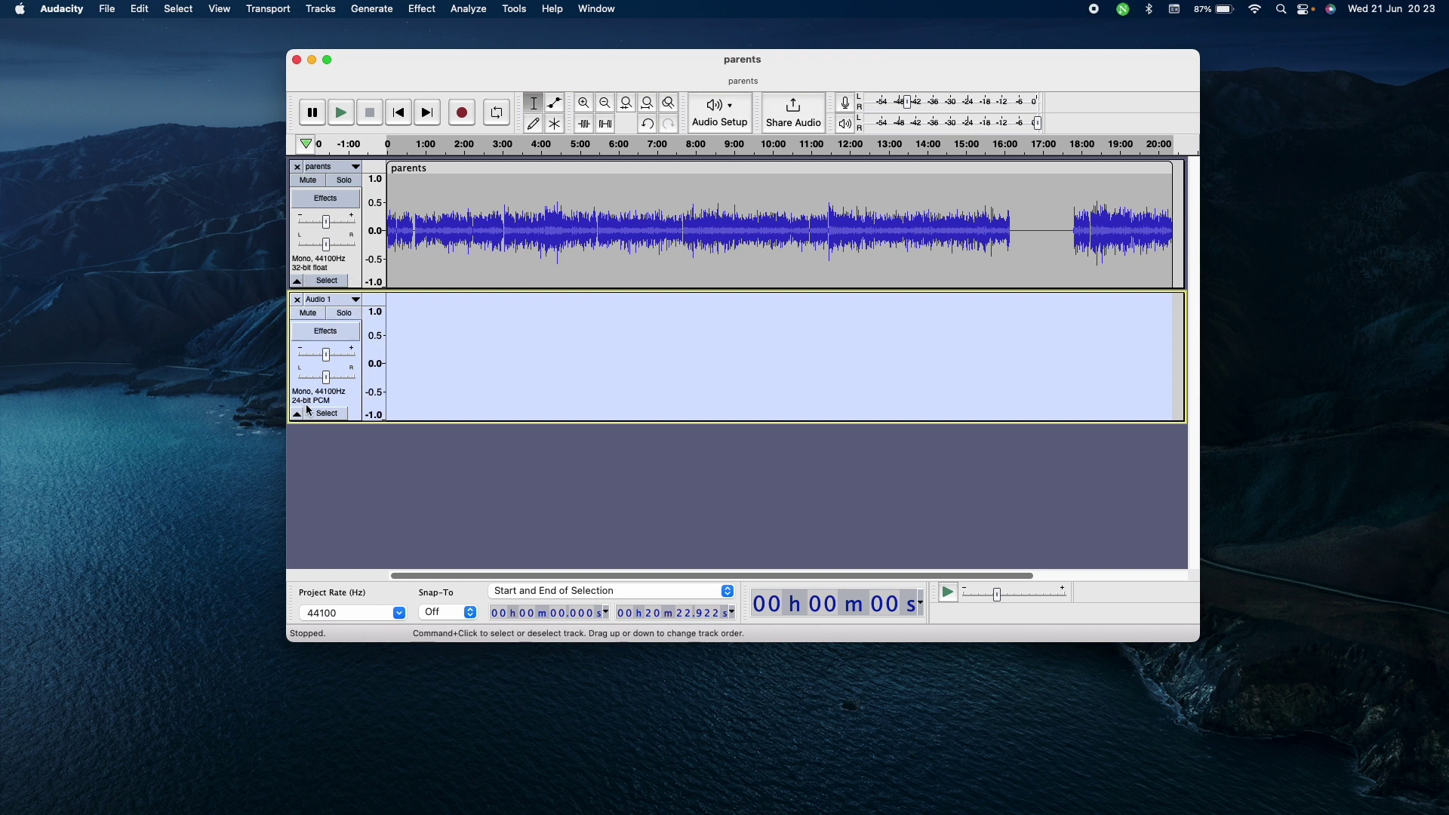
Step: Set the sample format of the new Audio 1 track to 16-bit PCM
left_click(357, 301)
mouse_move(370, 582)
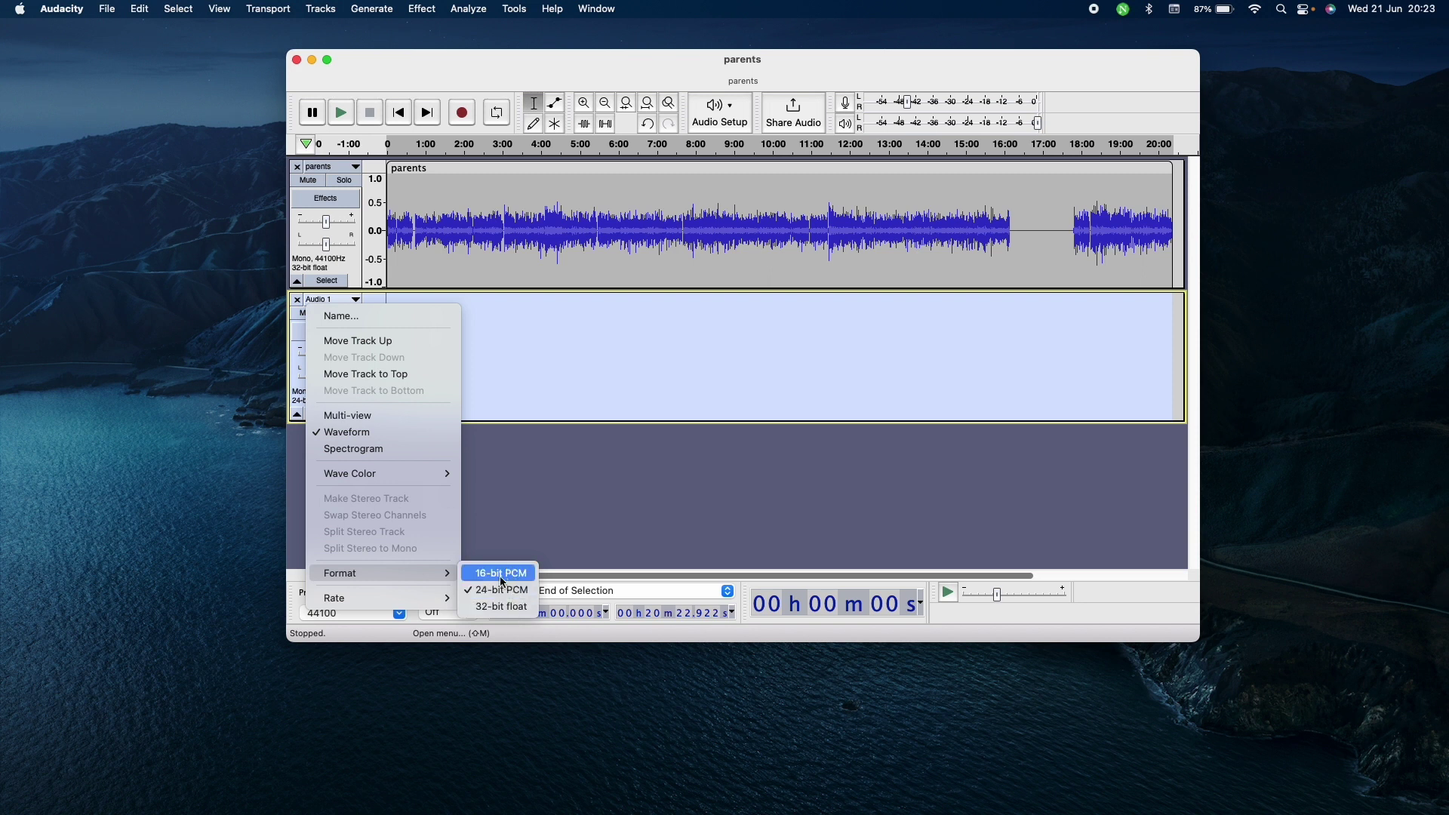
mouse_move(401, 598)
left_click(487, 572)
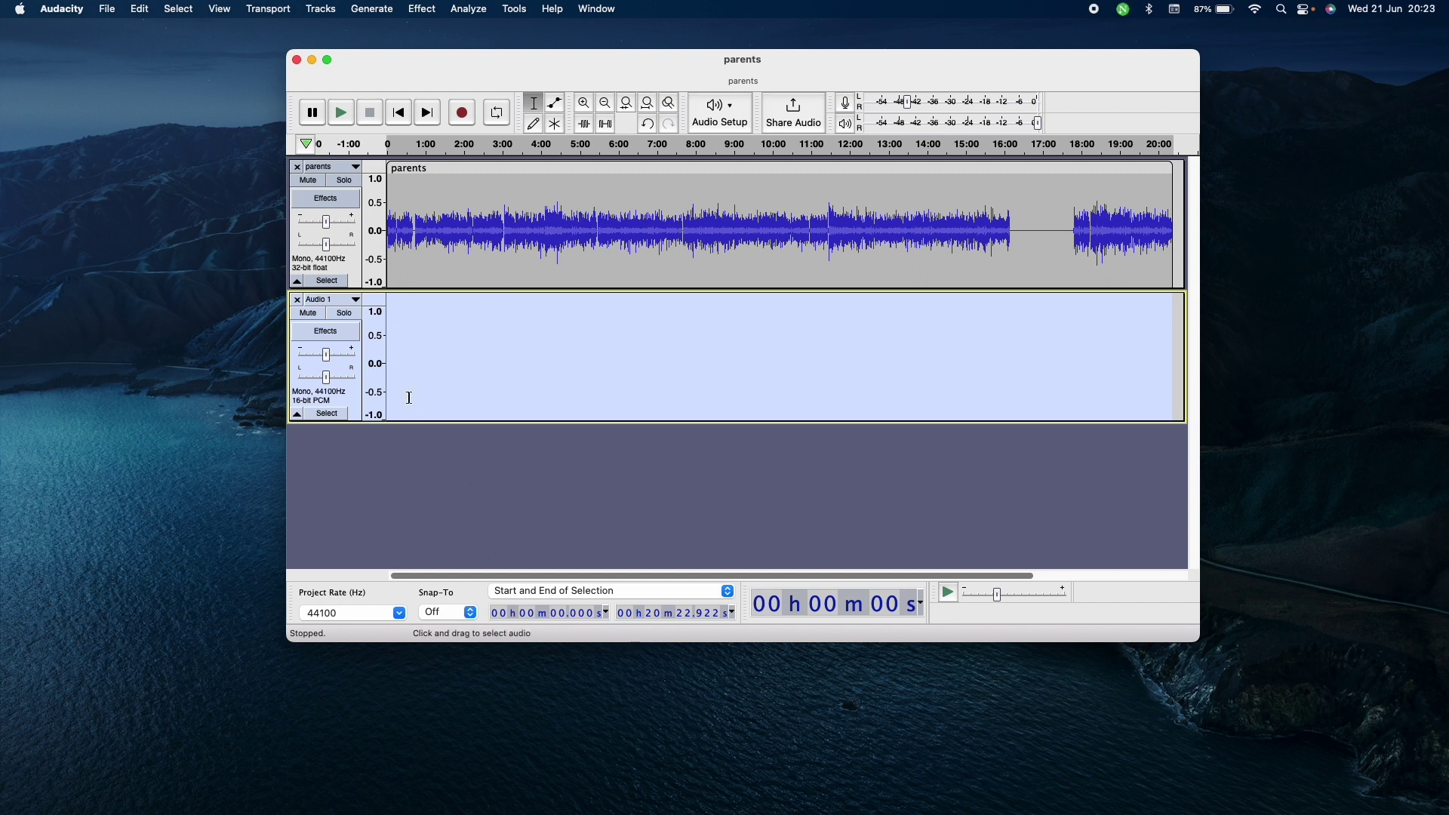
Step: Solo the Audio 1 track and record about 18 seconds of microphone audio onto it from the start
left_click(324, 429)
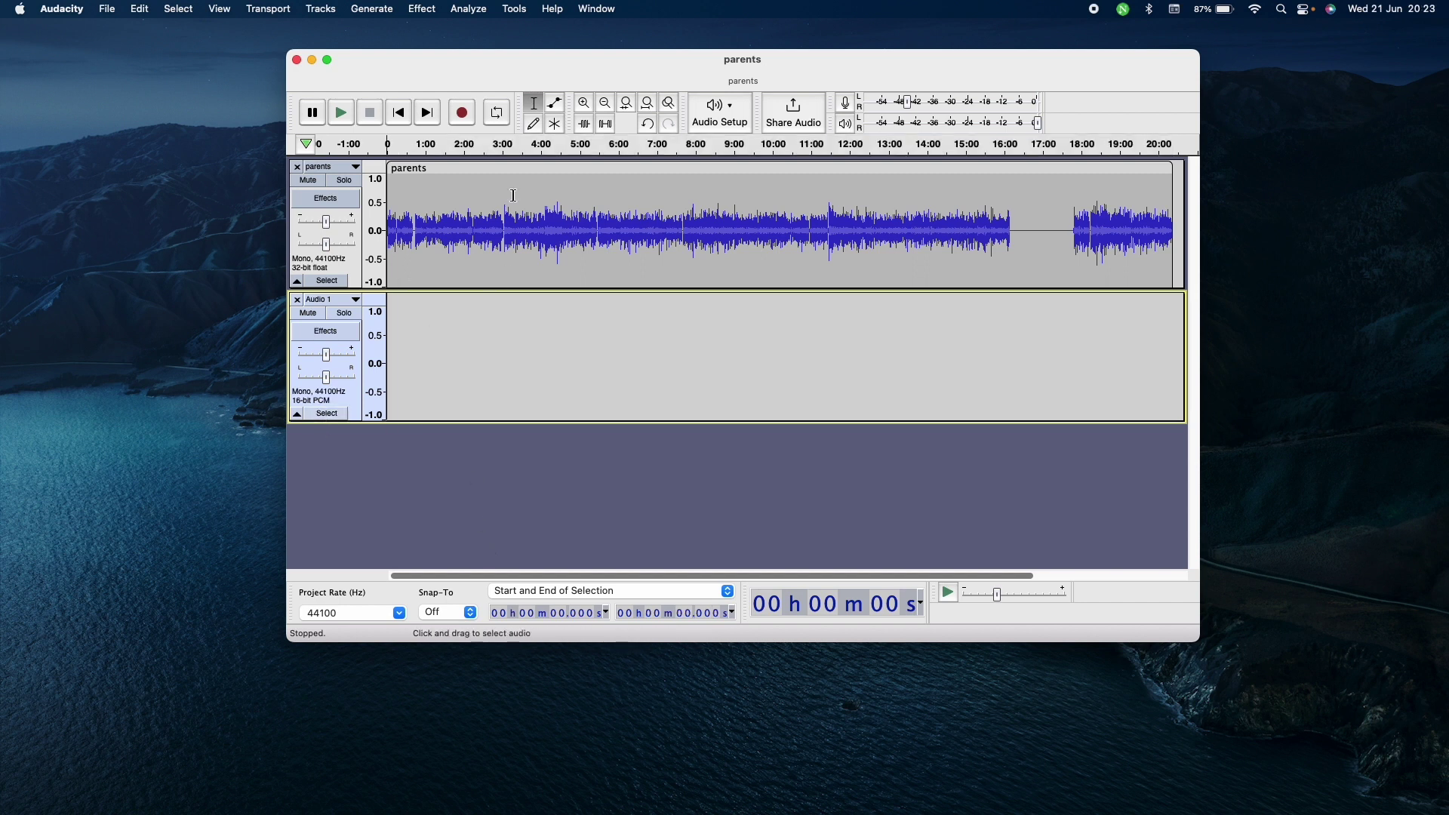
left_click(463, 121)
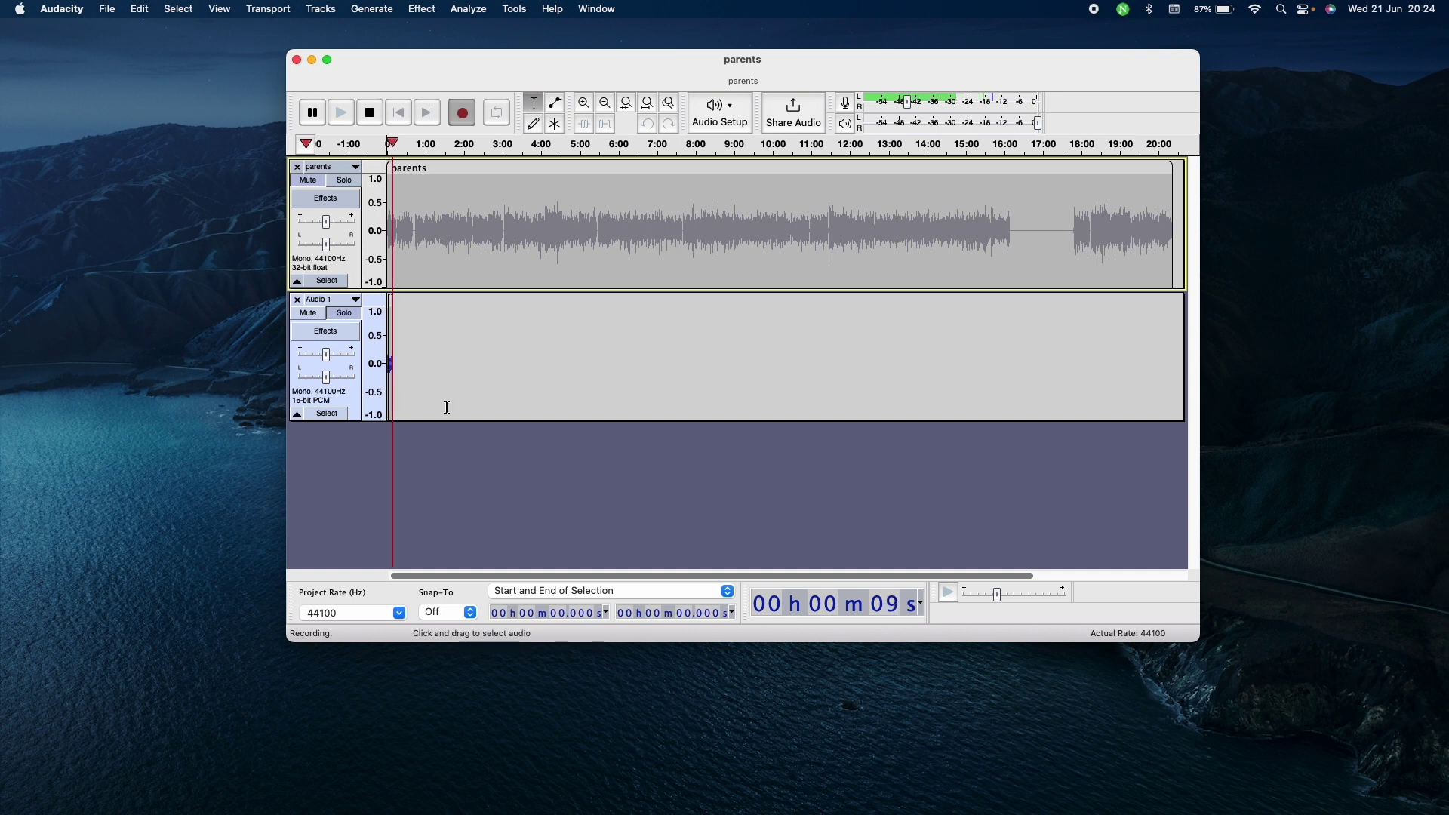
scroll(485, 463, "up", 5)
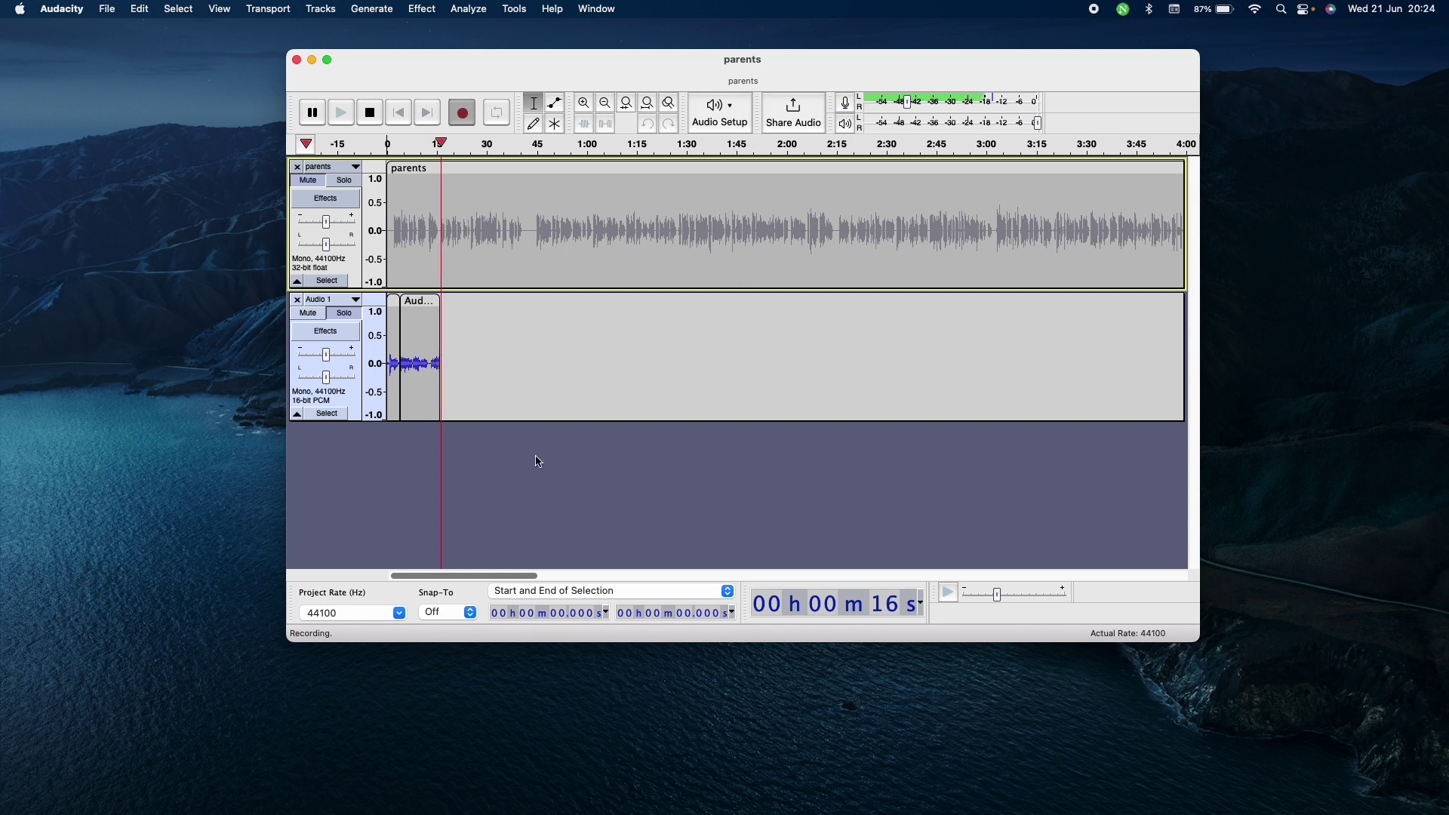
left_click(368, 120)
Step: Play back the Audio 1 recording from about 8 seconds in, and delete the parents track
left_click(416, 152)
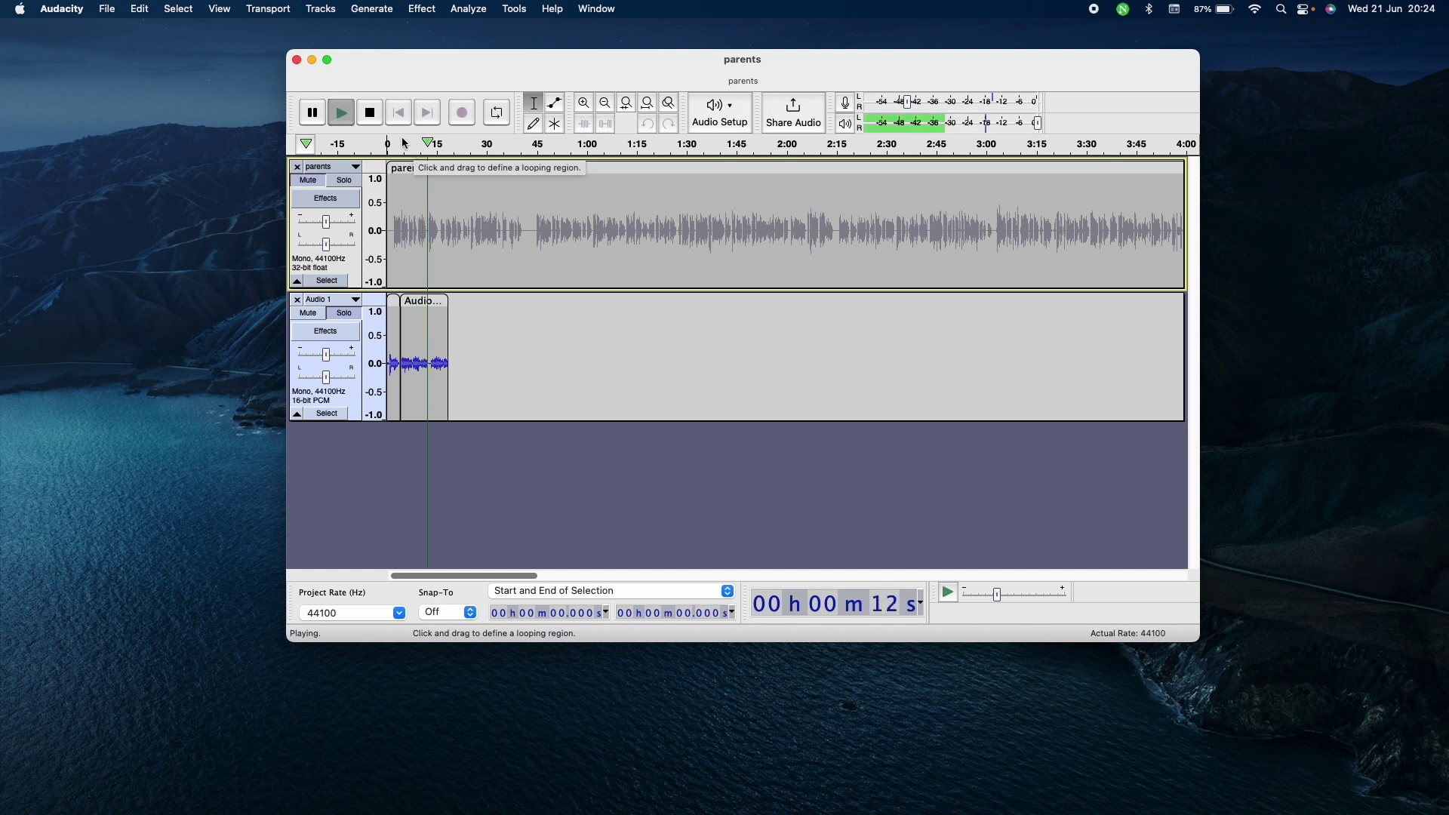
left_click(375, 119)
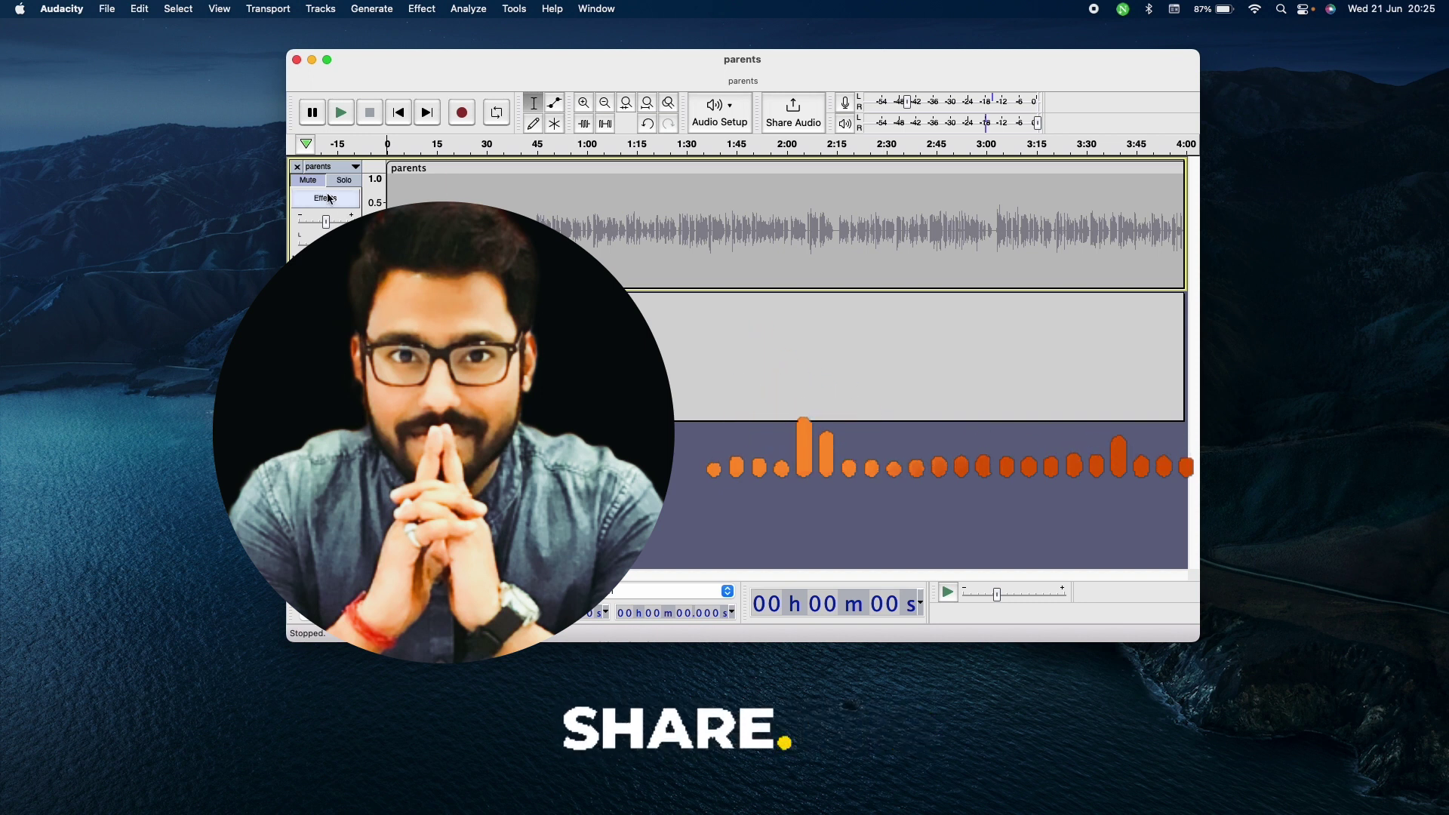
left_click(300, 167)
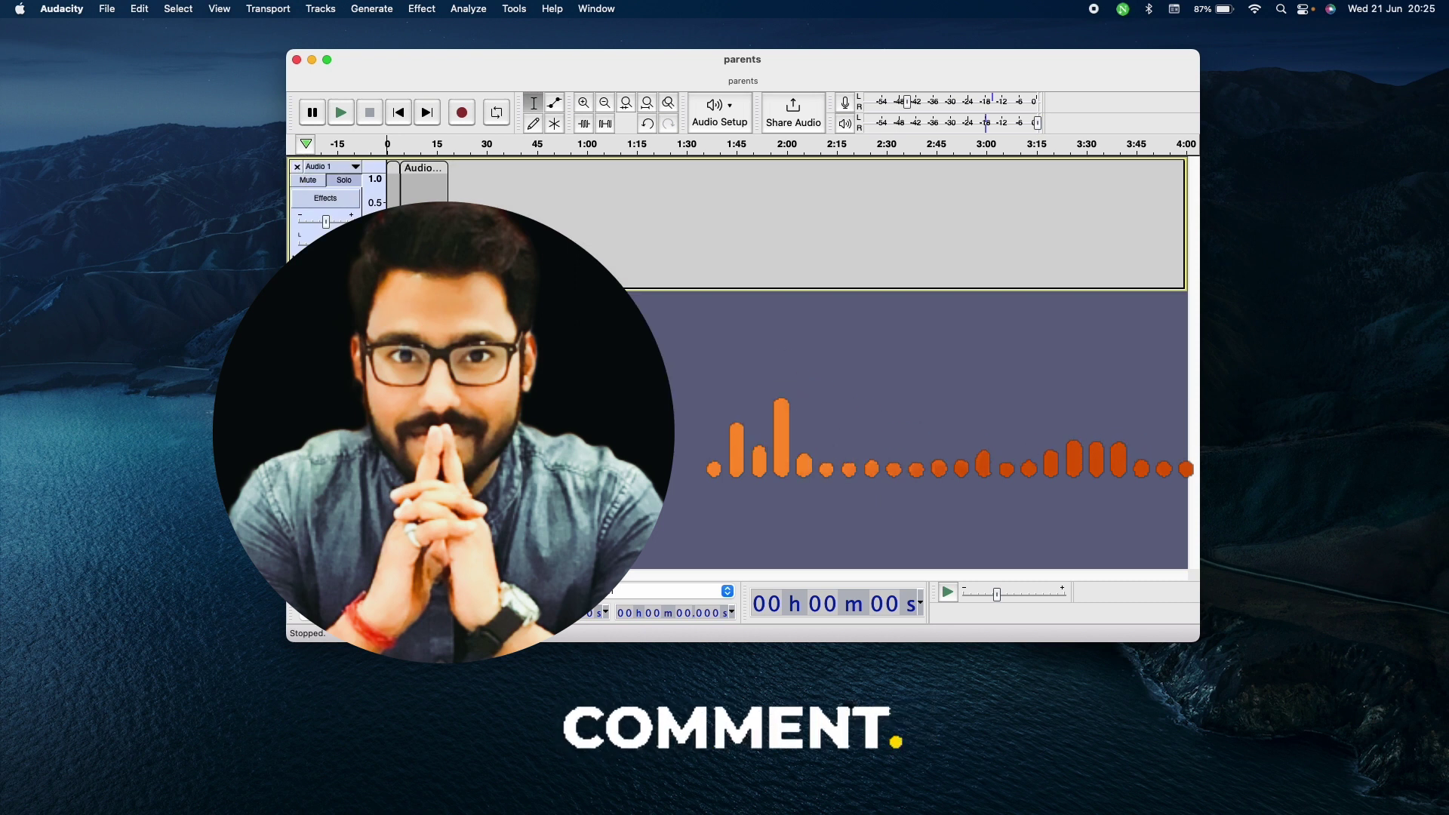